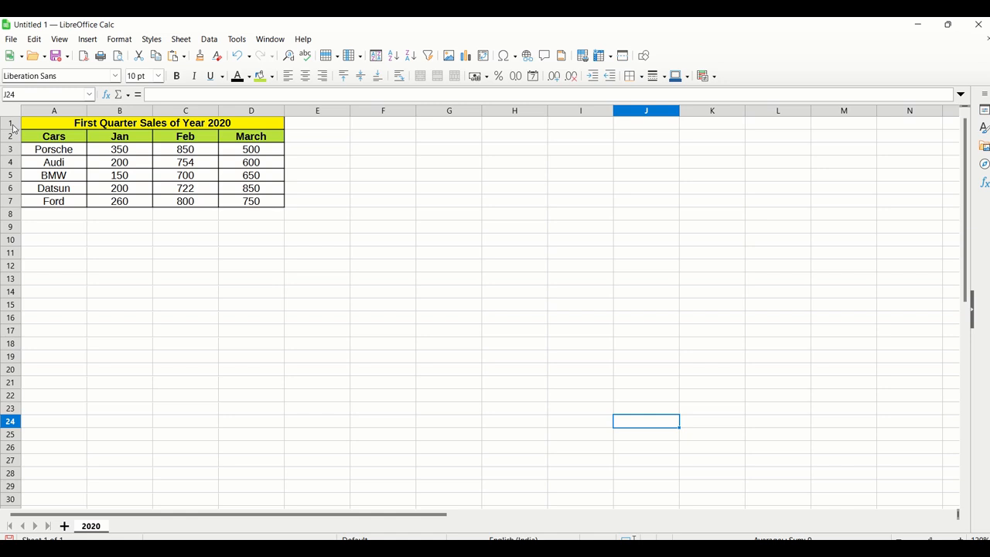
Copy the entire 2020 sheet and paste its contents into two newly added sheets
{"action": "left_click", "coordinate": [15, 111]}
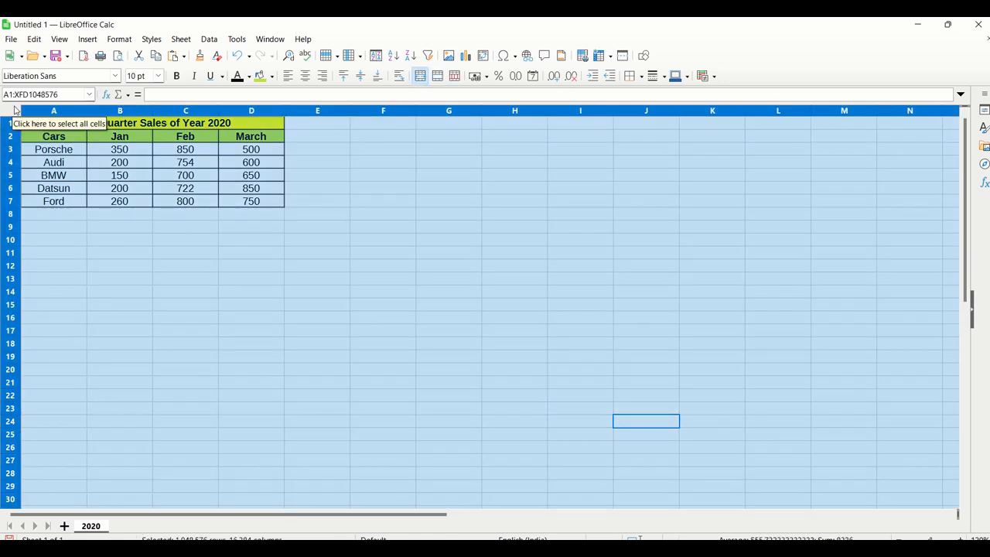
{"action": "left_click", "coordinate": [65, 526]}
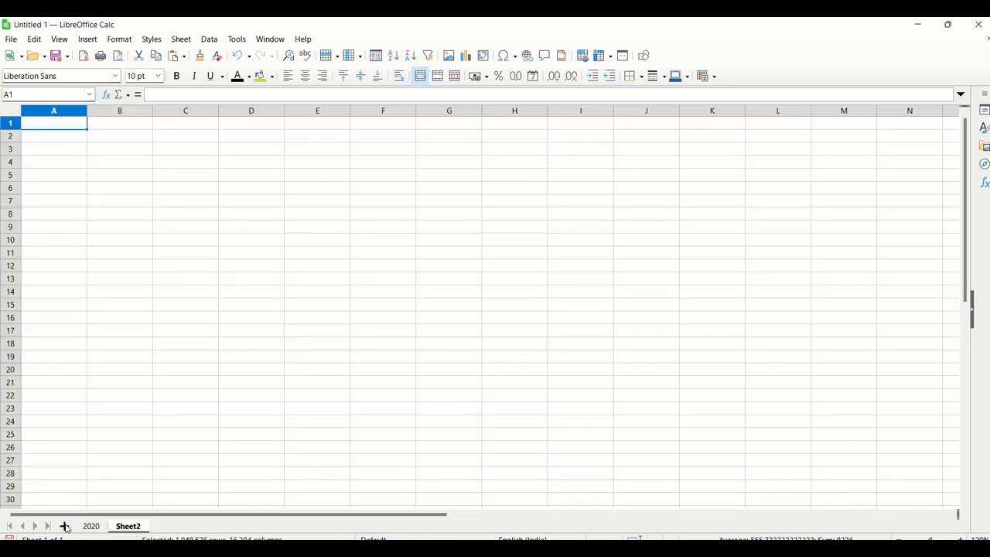
{"action": "type", "text": "First Quarter Sales of Year 2020 Cars\tJan\tFeb\tMarch Porsche\t350\t850\t500 Audi\t200\t754\t600 BMW\t150\t700\t650 Datsun\t200\t722\t850 Ford\t260\t800\t750"}
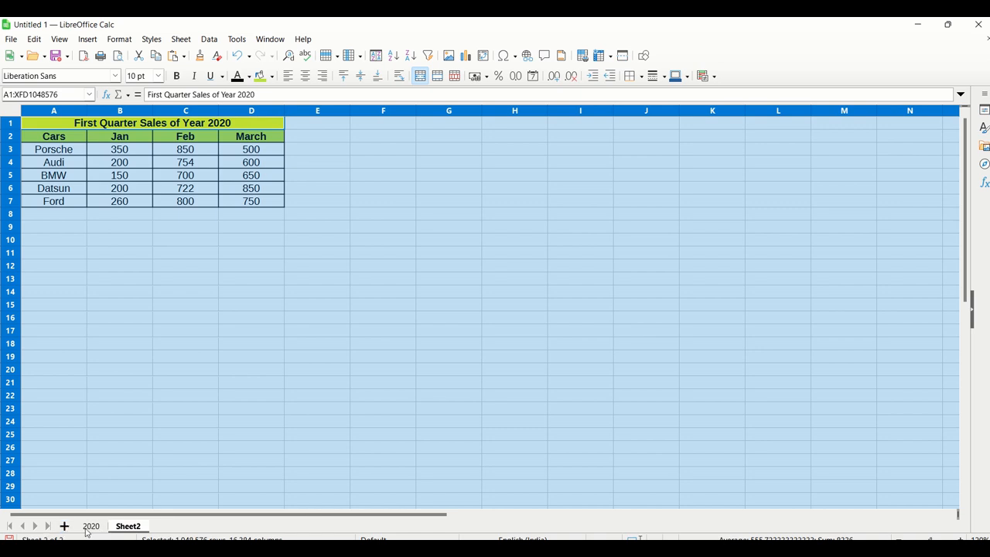
{"action": "left_click", "coordinate": [64, 526]}
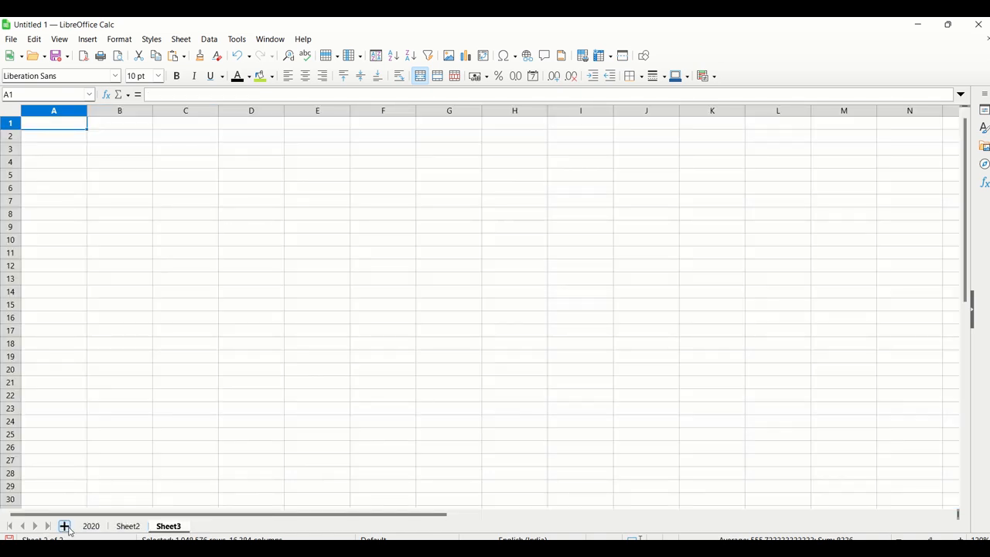
{"action": "type", "text": "First Quarter Sales of Year 2020 Cars\tJan\tFeb\tMarch Porsche\t350\t850\t500 Audi\t200\t754\t600 BMW\t150\t700\t650 Datsun\t200\t722\t850 Ford\t260\t800\t750"}
Rename Sheet2 as 2021
{"action": "left_click", "coordinate": [128, 526]}
{"action": "right_click", "coordinate": [123, 526]}
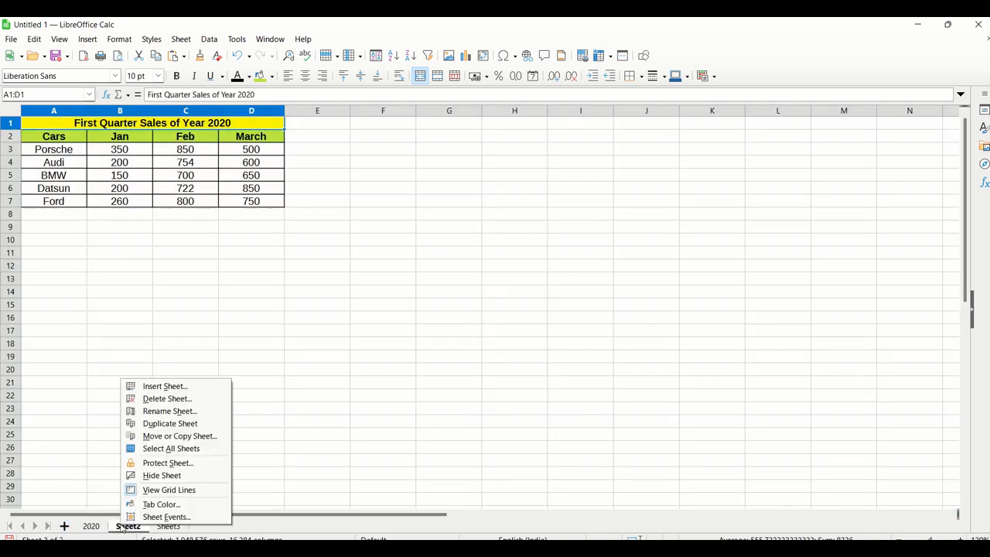
{"action": "left_click", "coordinate": [149, 412]}
{"action": "type", "text": "2021"}
{"action": "left_click", "coordinate": [499, 308]}
Clear the monthly sales figures in B3:D7 on Sheet3
{"action": "left_click", "coordinate": [163, 526]}
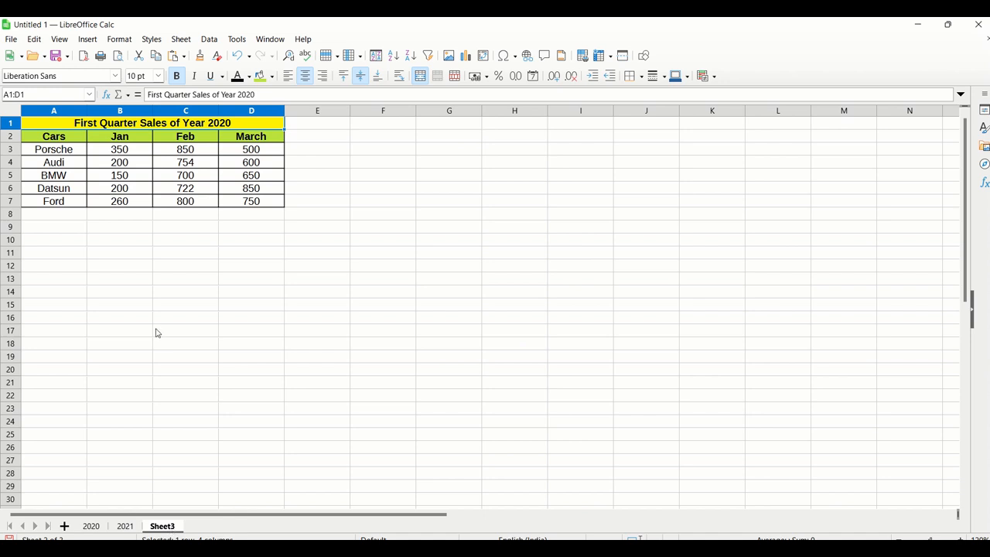
{"action": "left_click", "coordinate": [161, 292]}
{"action": "left_click_drag", "start_coordinate": [120, 150], "coordinate": [271, 203]}
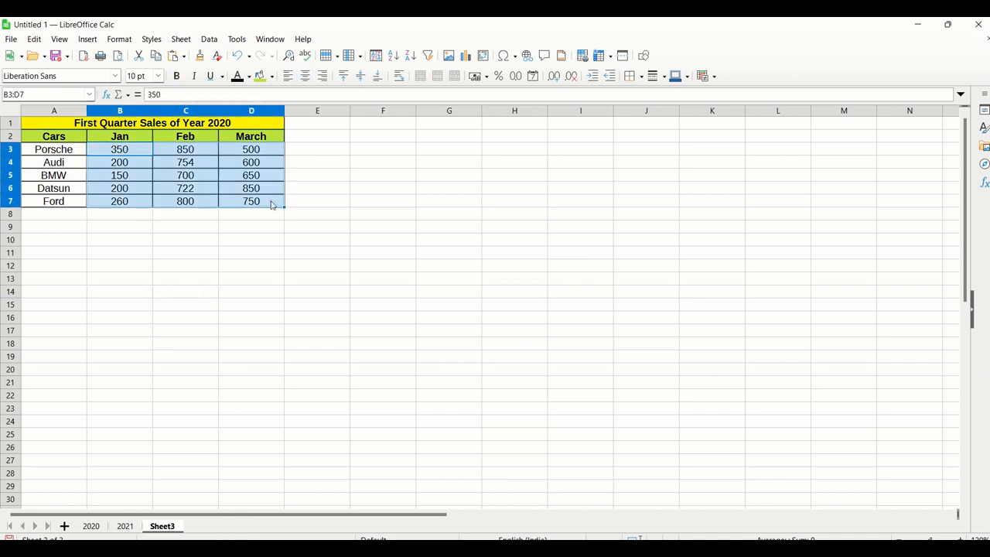
{"action": "key", "text": "Delete"}
Change the table title on Sheet3 to "Total Sales of Year 2020 and 2021"
{"action": "double_click", "coordinate": [221, 124]}
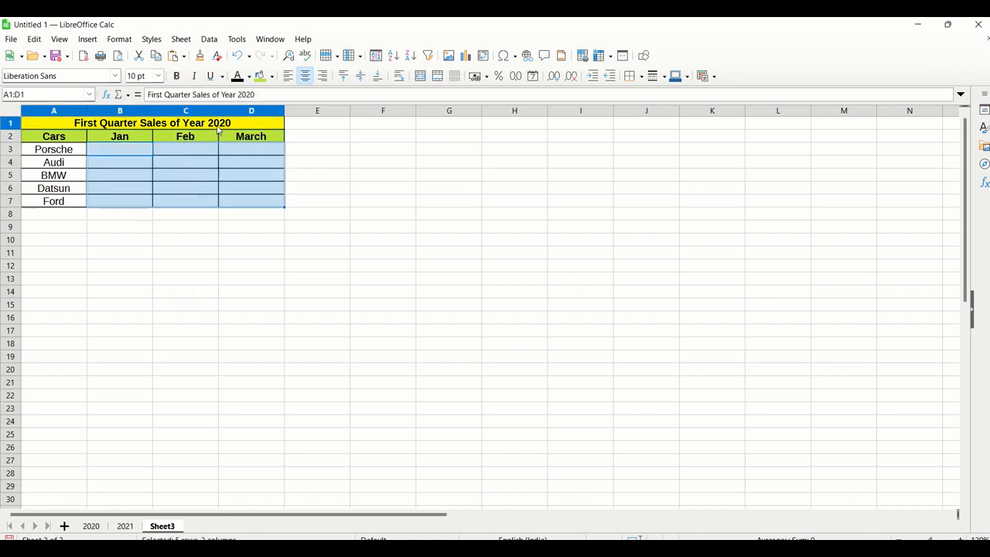
{"action": "left_click_drag", "start_coordinate": [135, 129], "coordinate": [65, 129]}
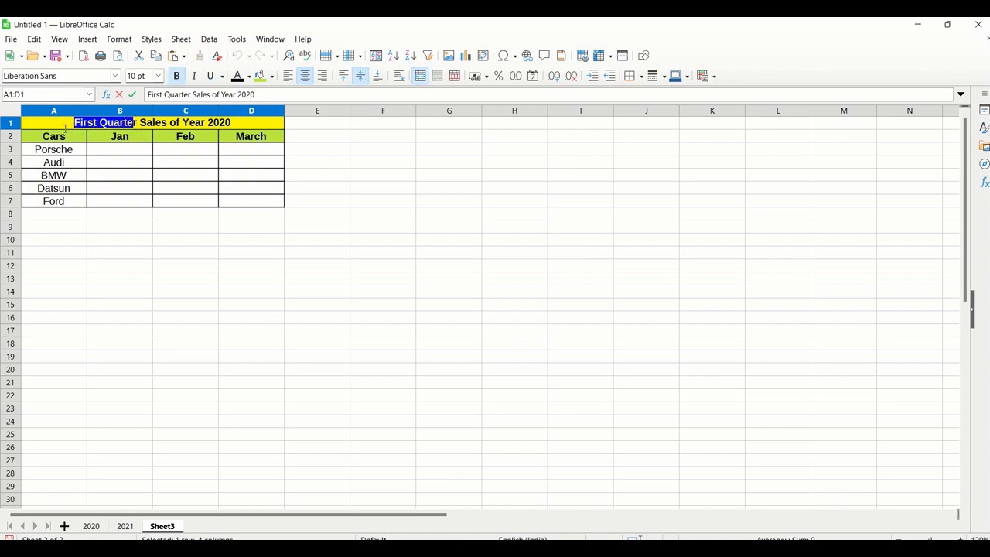
{"action": "key", "text": "Delete"}
{"action": "key", "text": "Delete"}
{"action": "key", "text": "Delete"}
{"action": "type", "text": "Total "}
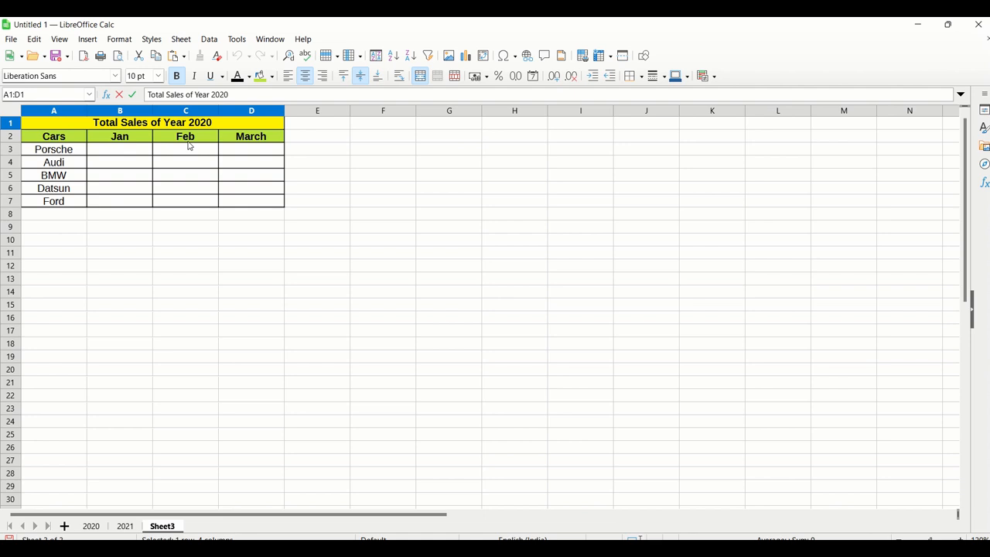
{"action": "type", "text": " and 202"}
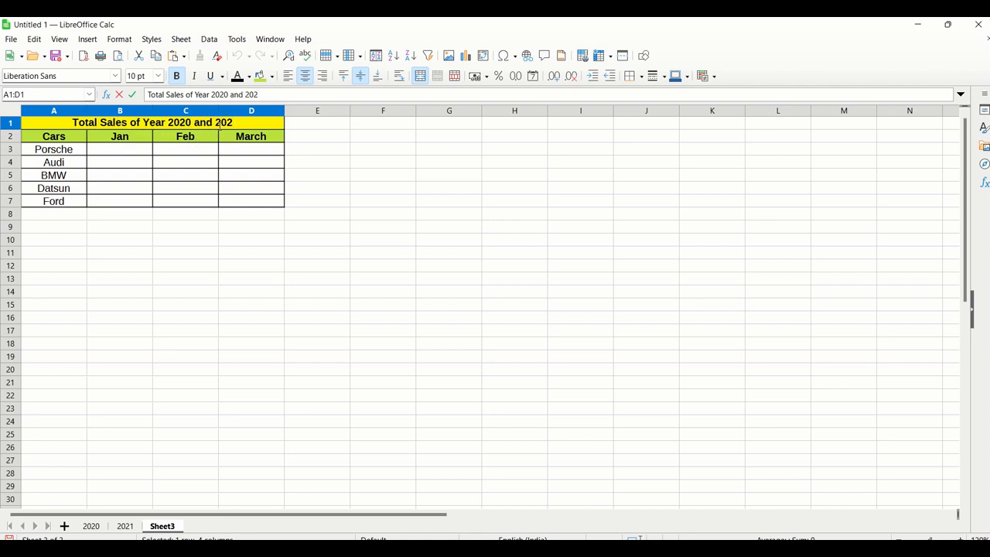
{"action": "type", "text": "1"}
Change the table title on the 2021 sheet to "First Quarter Sales of Year 2021"
{"action": "left_click", "coordinate": [127, 529]}
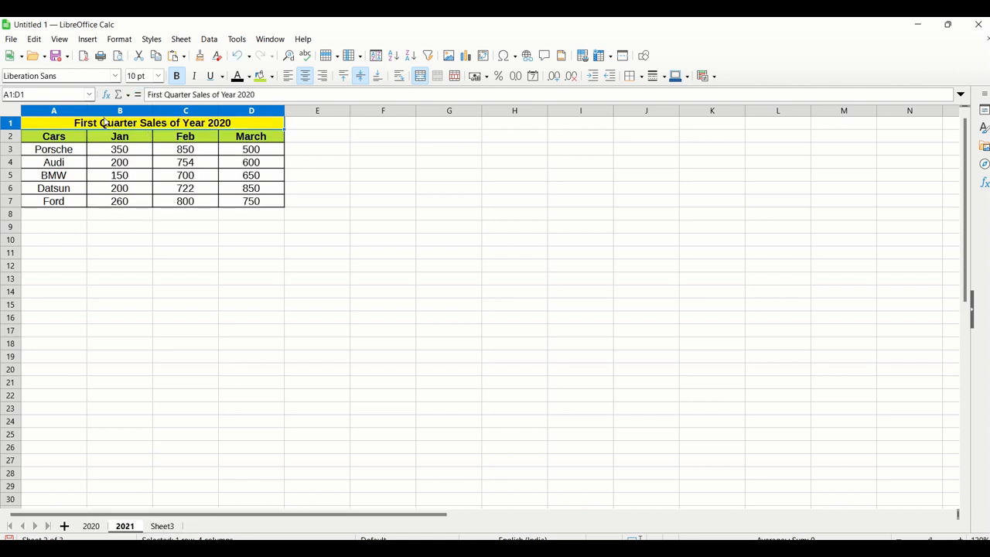
{"action": "double_click", "coordinate": [240, 122]}
{"action": "key", "text": "BackSpace"}
{"action": "type", "text": "1"}
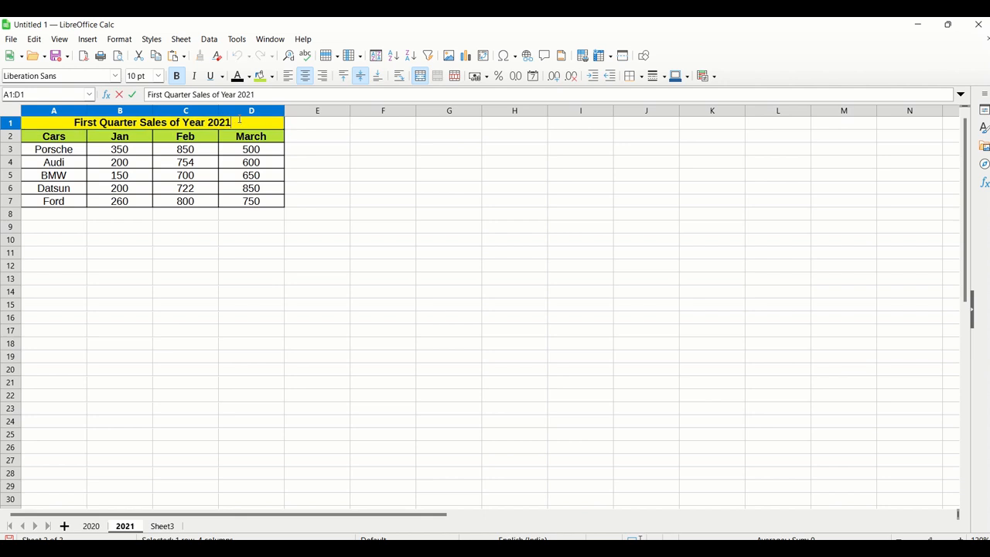
{"action": "left_click", "coordinate": [230, 317]}
Delete the contents of B3:D7 on the 2021 sheet, keeping the cell formats
{"action": "left_click_drag", "start_coordinate": [120, 152], "coordinate": [250, 202]}
{"action": "key", "text": "BackSpace"}
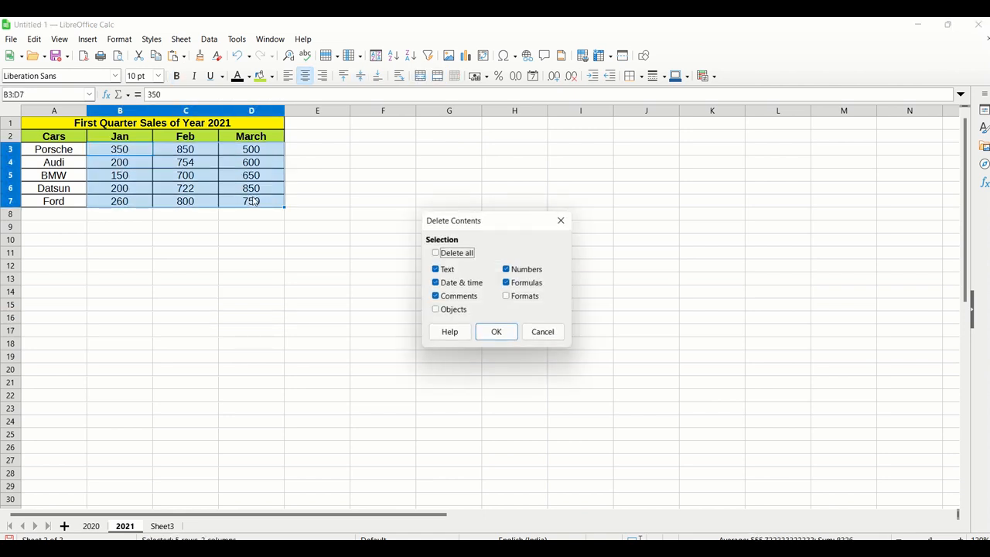
{"action": "left_click", "coordinate": [496, 332]}
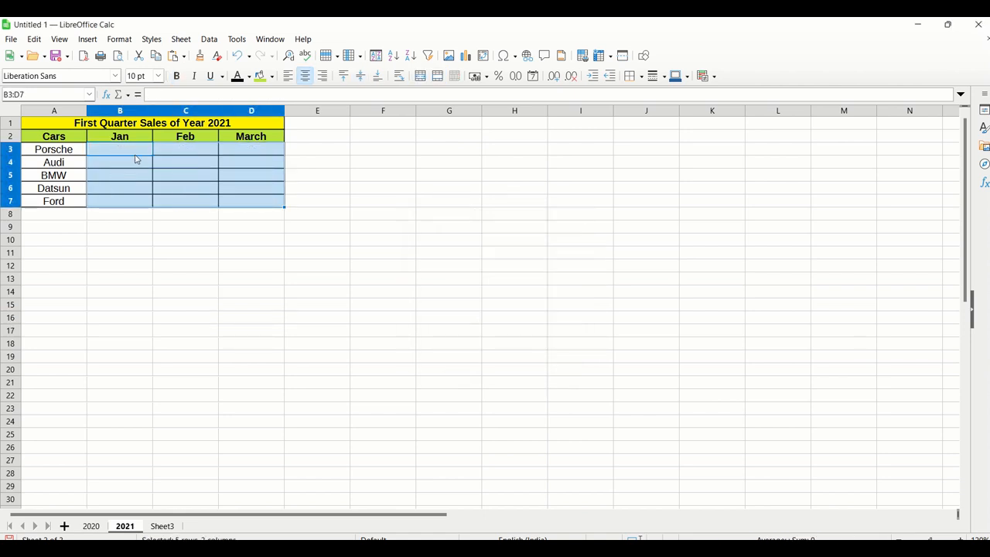
Enter the Jan sales on the 2021 sheet from Porsche to Ford: 100, 200, 250, 300 and 125
{"action": "left_click", "coordinate": [131, 155]}
{"action": "type", "text": "100"}
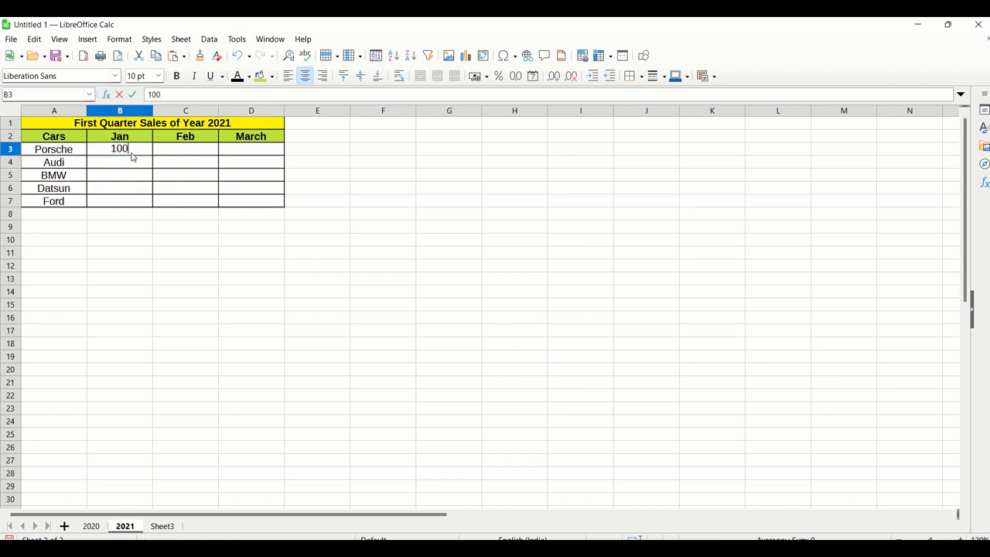
{"action": "key", "text": "Return"}
{"action": "type", "text": "200"}
{"action": "key", "text": "Return"}
{"action": "type", "text": "2"}
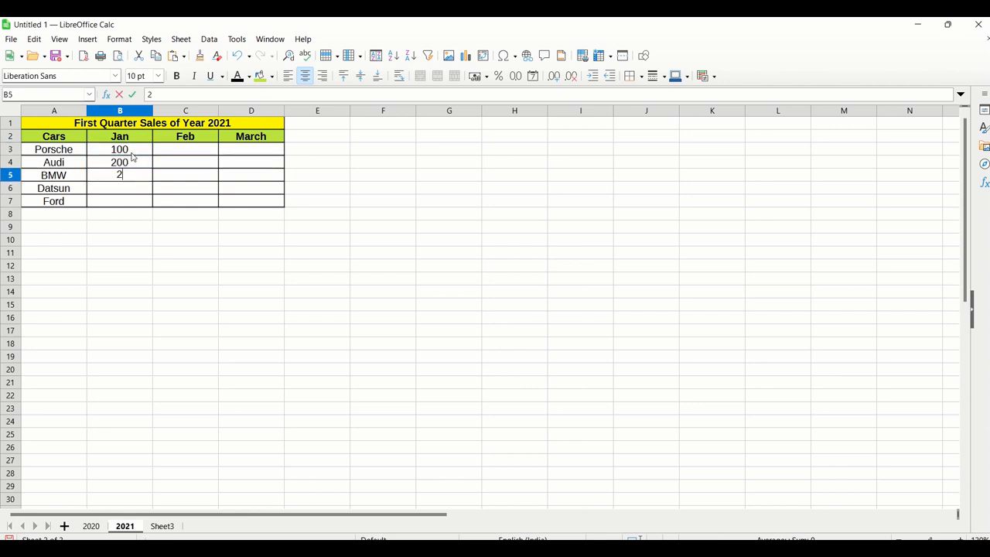
{"action": "type", "text": "50"}
{"action": "key", "text": "Return"}
{"action": "type", "text": "3"}
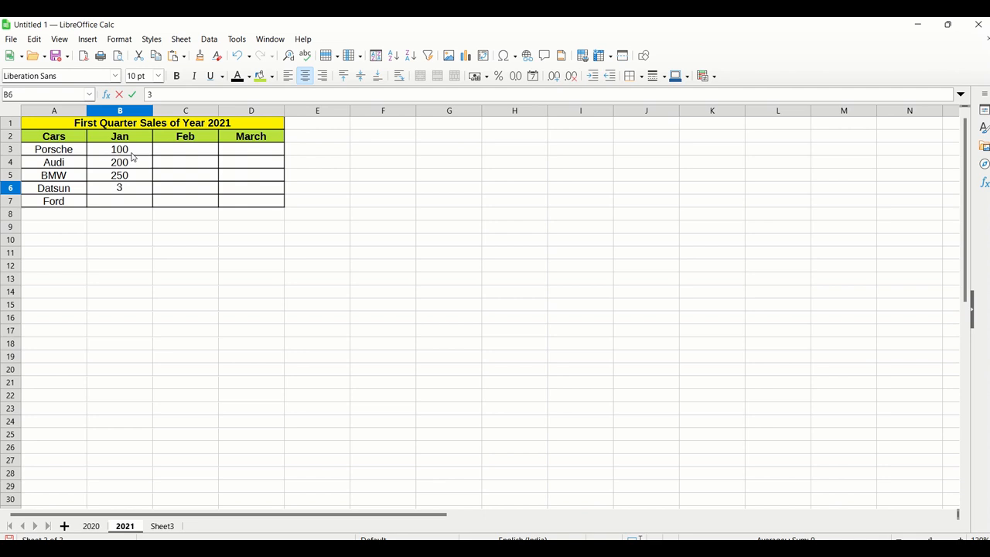
{"action": "type", "text": "00"}
{"action": "key", "text": "Return"}
{"action": "type", "text": "25"}
{"action": "key", "text": "Return"}
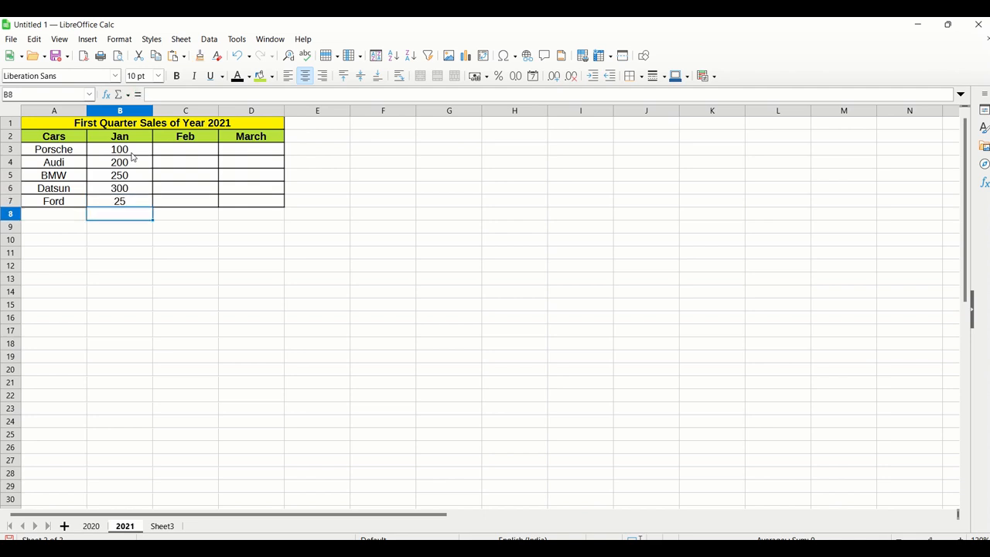
{"action": "key", "text": "Up"}
{"action": "type", "text": "125"}
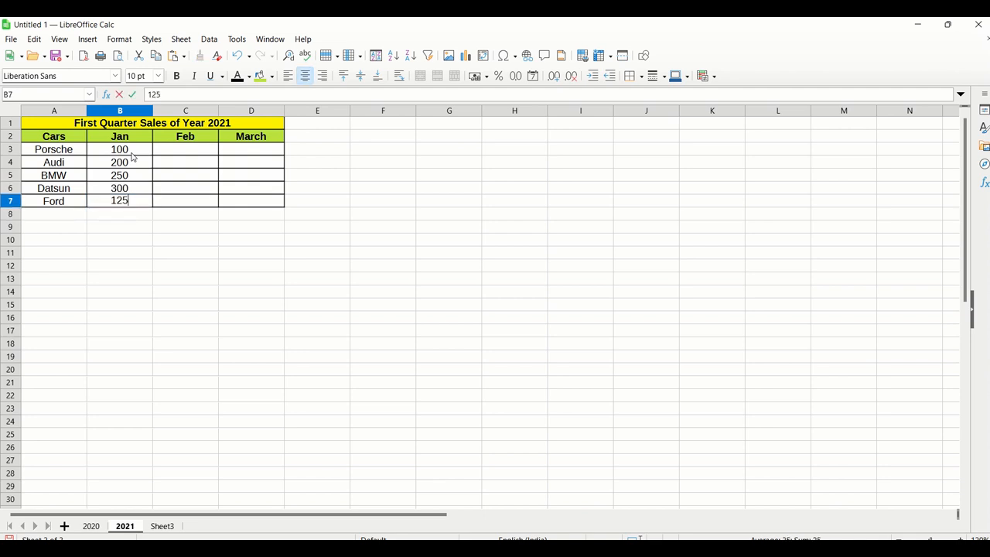
Copy the Jan figures in B3:B6 into the Feb column from C4 and the March column from D3
{"action": "left_click_drag", "start_coordinate": [146, 153], "coordinate": [139, 188]}
{"action": "key", "text": "ctrl+c"}
{"action": "left_click", "coordinate": [196, 162]}
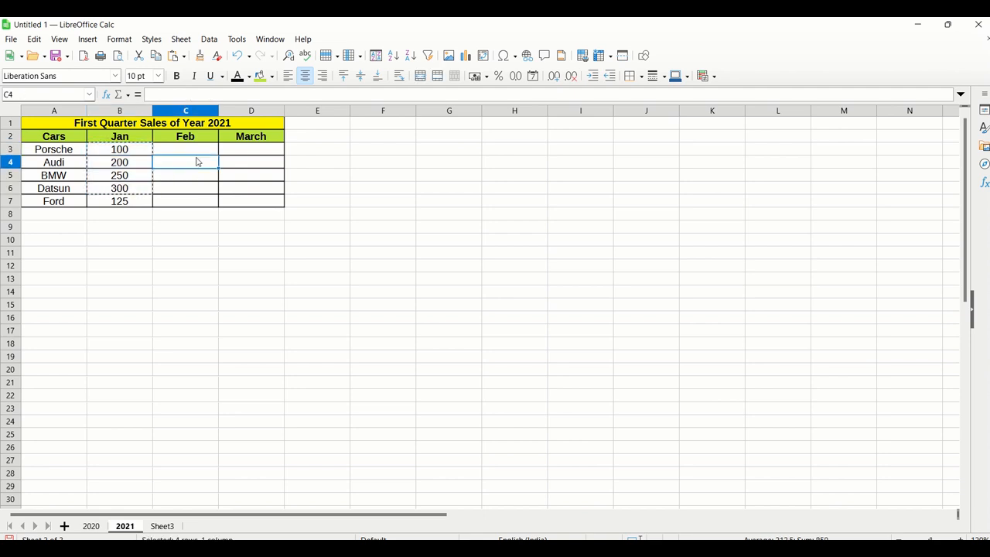
{"action": "key", "text": "ctrl+v"}
{"action": "left_click", "coordinate": [250, 154]}
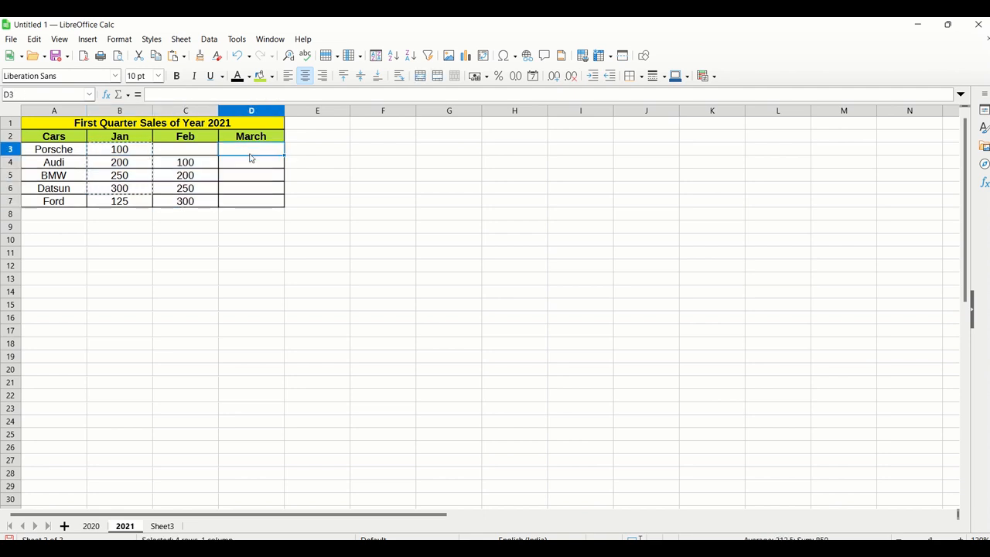
{"action": "key", "text": "ctrl+v"}
Fill the remaining empty cells with 200 for Porsche in Feb and 150 for Ford in March
{"action": "left_click", "coordinate": [202, 153]}
{"action": "type", "text": "200"}
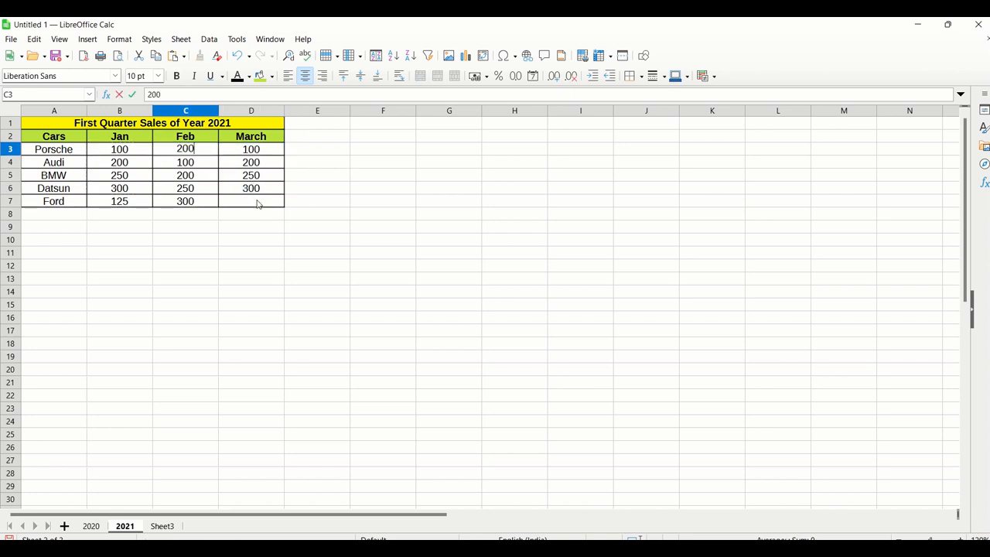
{"action": "left_click", "coordinate": [257, 199]}
{"action": "type", "text": "150"}
{"action": "key", "text": "Return"}
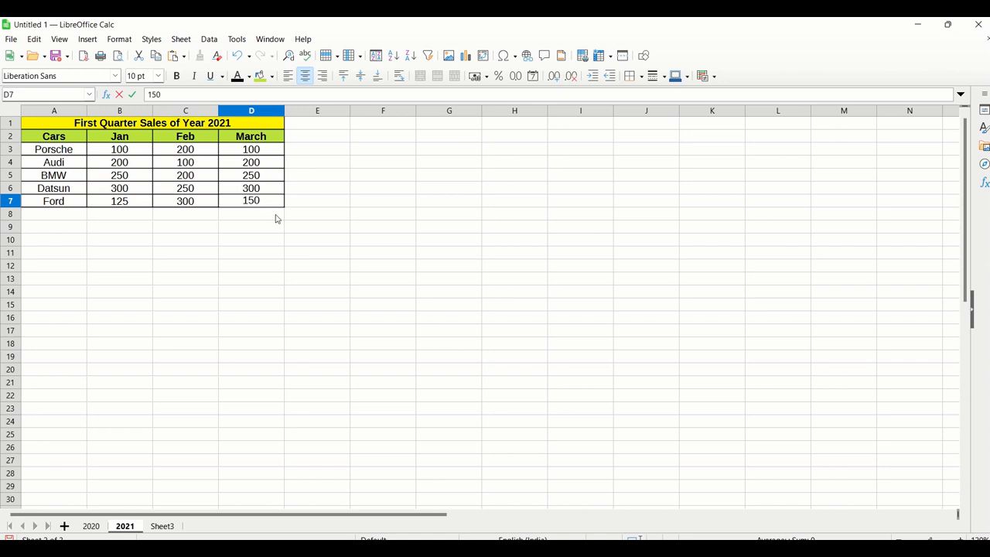
{"action": "left_click", "coordinate": [283, 225]}
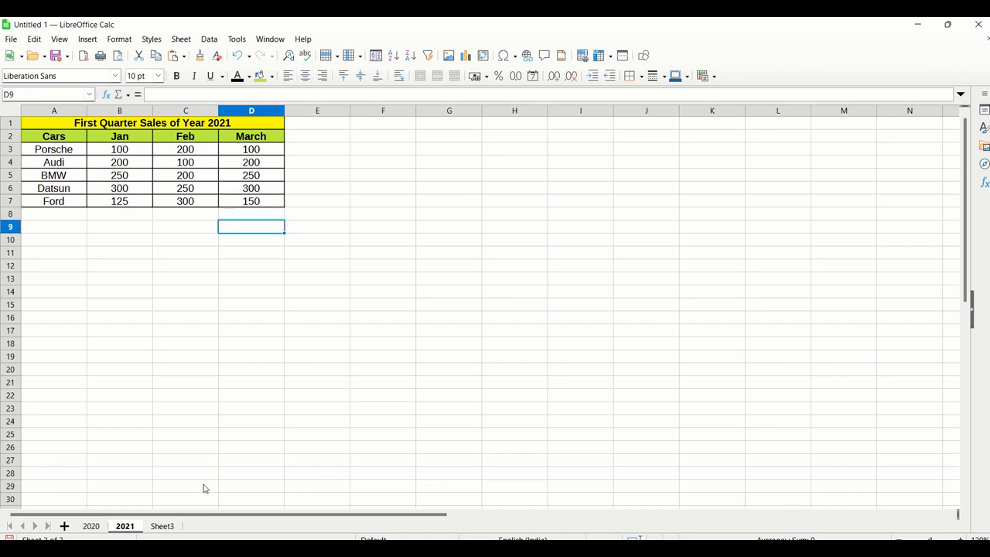
Start a data consolidation on Sheet3 using the Sum function
{"action": "left_click", "coordinate": [174, 526]}
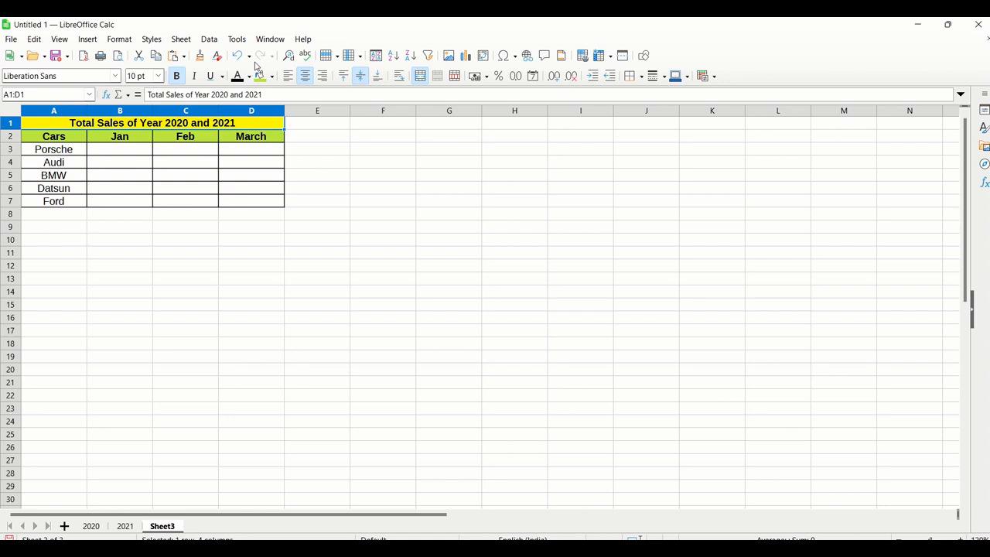
{"action": "left_click", "coordinate": [209, 40]}
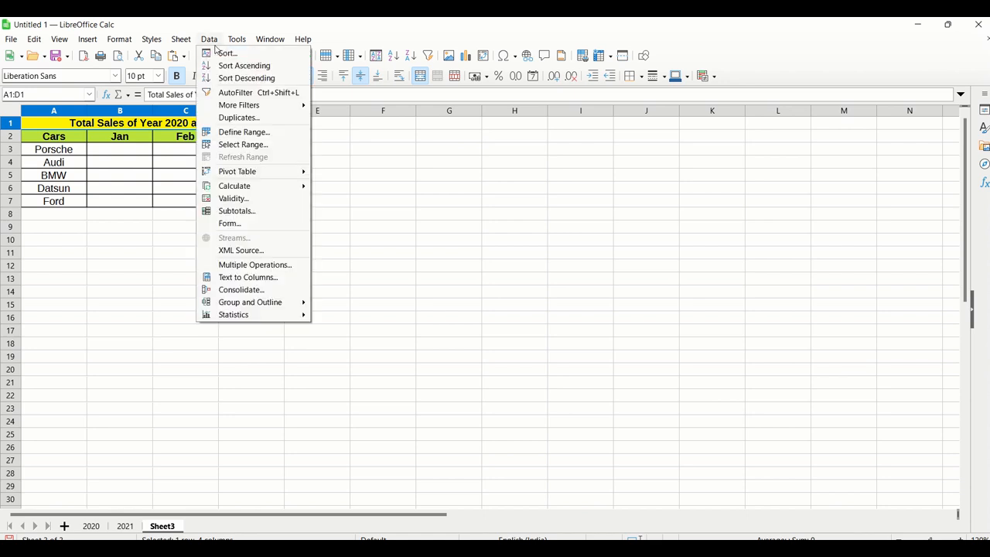
{"action": "left_click", "coordinate": [239, 289]}
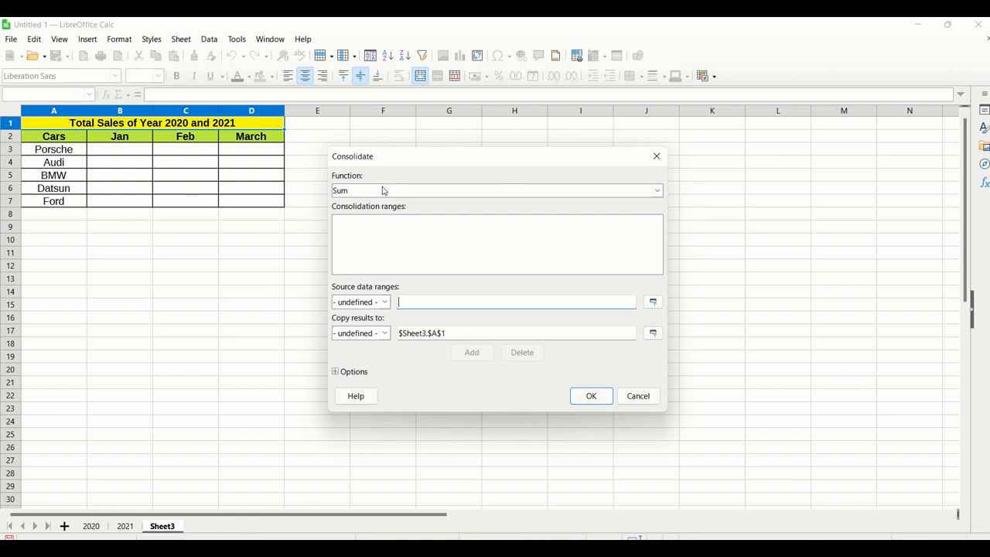
{"action": "left_click", "coordinate": [353, 193]}
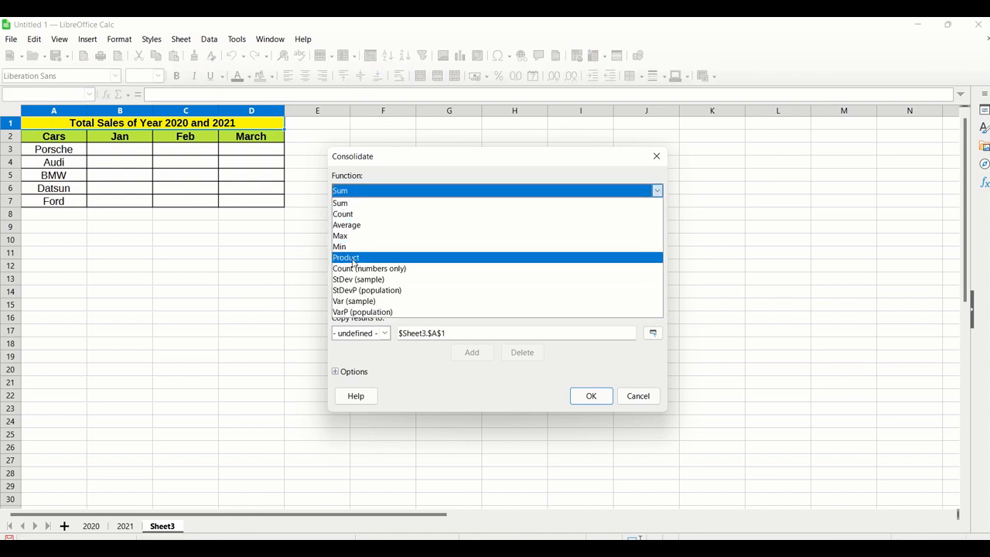
{"action": "left_click", "coordinate": [360, 204]}
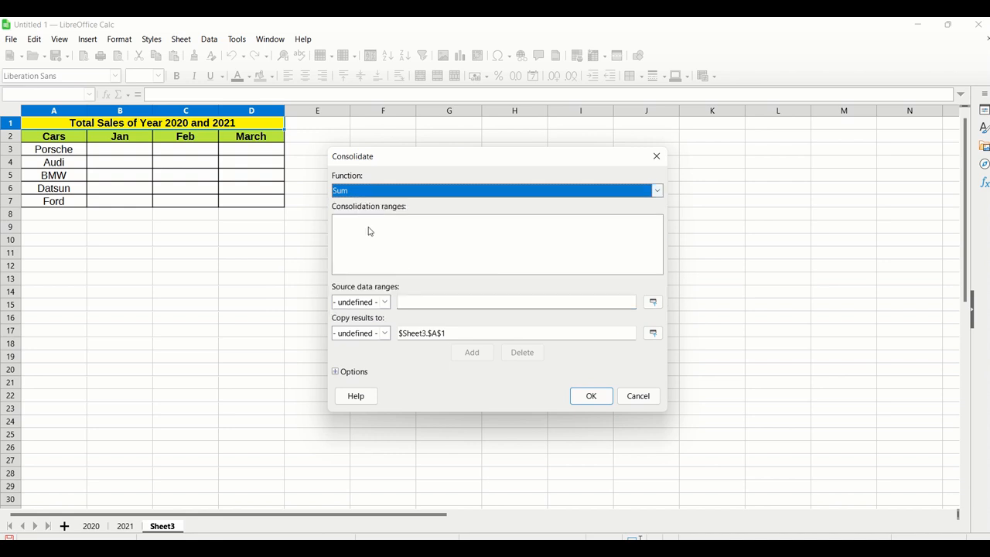
{"action": "left_click", "coordinate": [369, 232]}
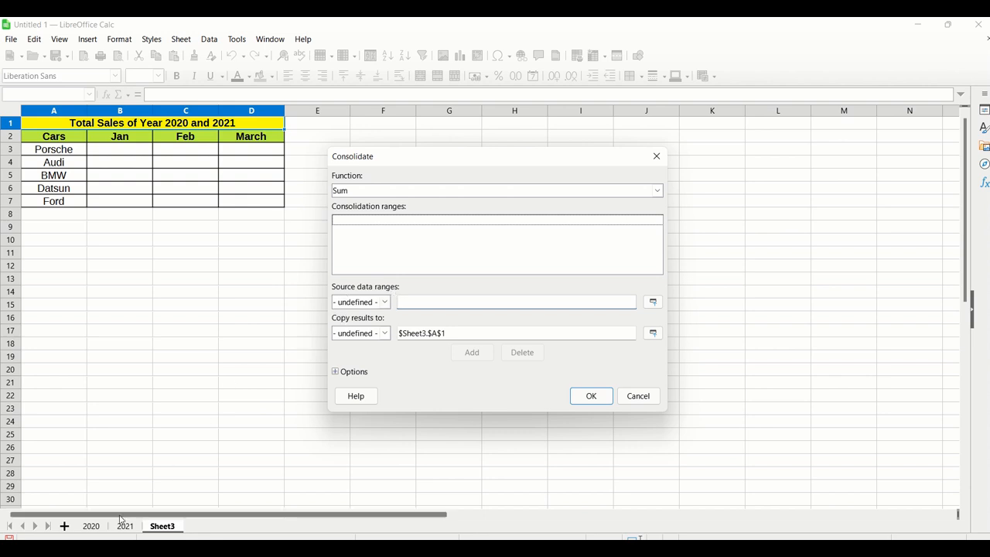
Add B3:D7 of the 2020 sheet as a consolidation range
{"action": "left_click", "coordinate": [93, 526]}
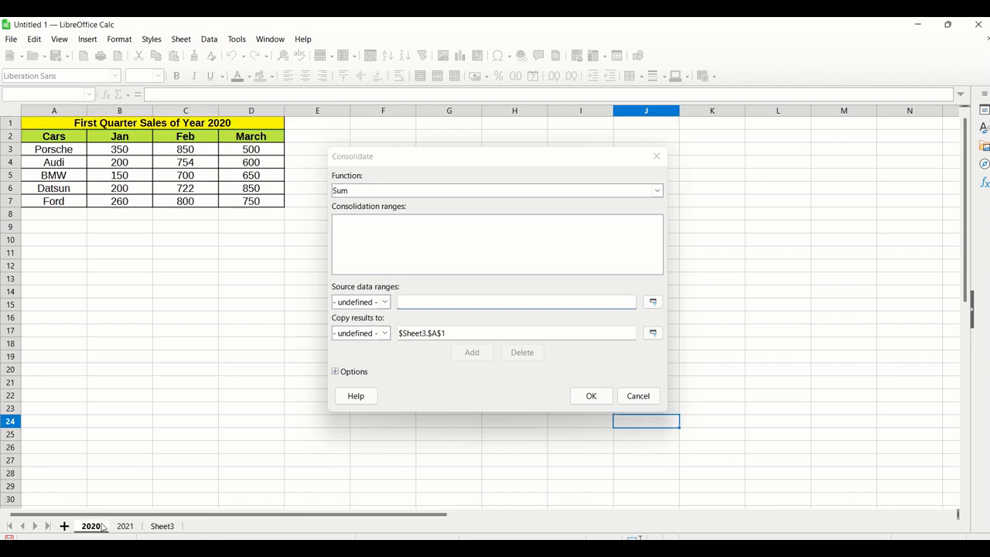
{"action": "left_click", "coordinate": [413, 302]}
{"action": "left_click_drag", "start_coordinate": [116, 151], "coordinate": [251, 203]}
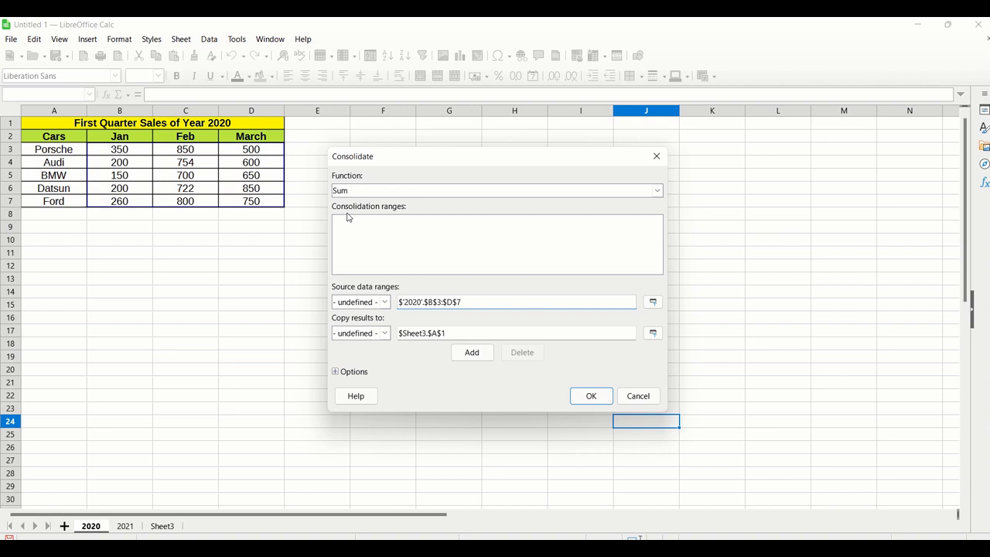
{"action": "left_click", "coordinate": [466, 354]}
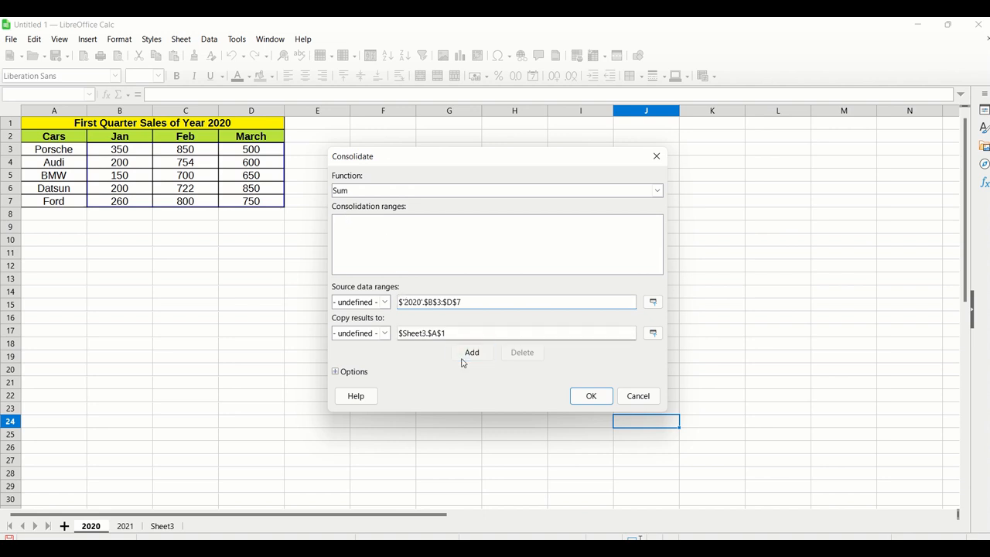
Add B3:D7 of the 2021 sheet as a second consolidation range
{"action": "left_click", "coordinate": [134, 530]}
{"action": "left_click_drag", "start_coordinate": [140, 155], "coordinate": [256, 208]}
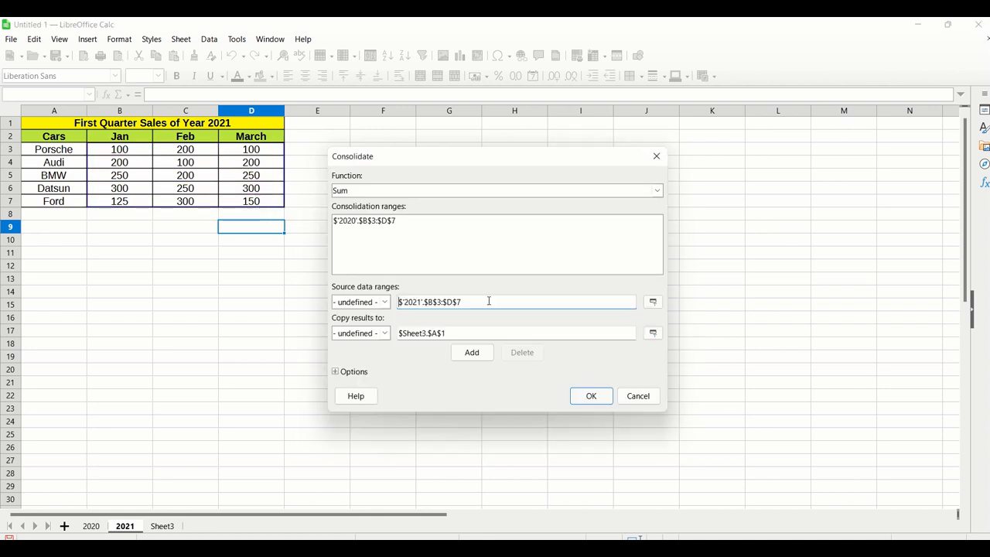
{"action": "left_click", "coordinate": [455, 359]}
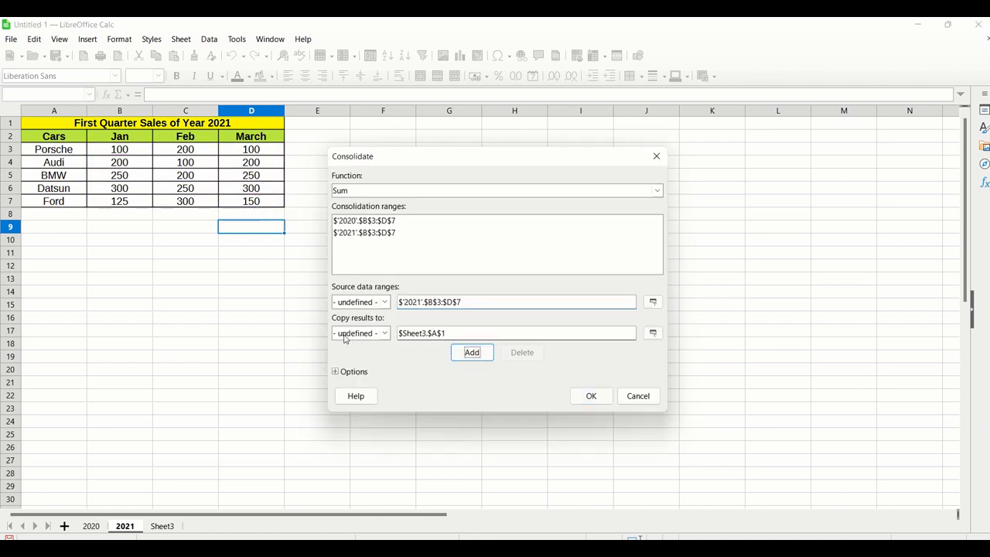
Set cell B3 of Sheet3 as the destination for the results and run the Sum consolidation
{"action": "left_click", "coordinate": [171, 528]}
{"action": "left_click_drag", "start_coordinate": [454, 334], "coordinate": [396, 332]}
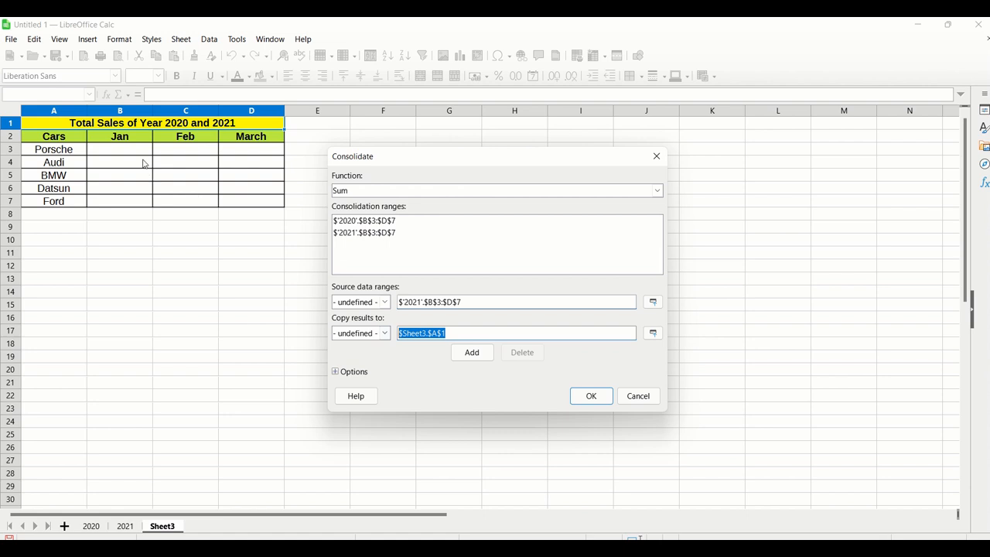
{"action": "left_click_drag", "start_coordinate": [141, 154], "coordinate": [232, 203]}
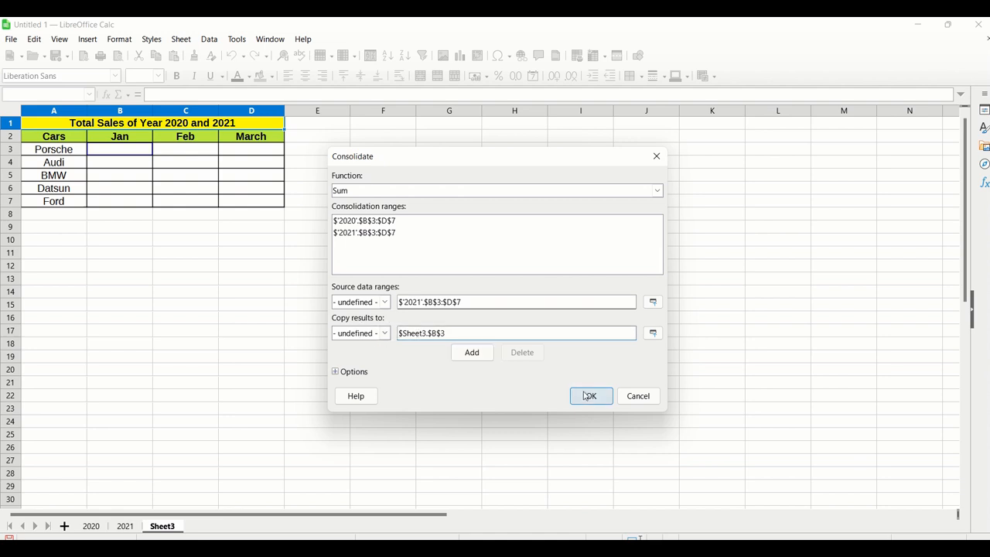
{"action": "left_click", "coordinate": [92, 526]}
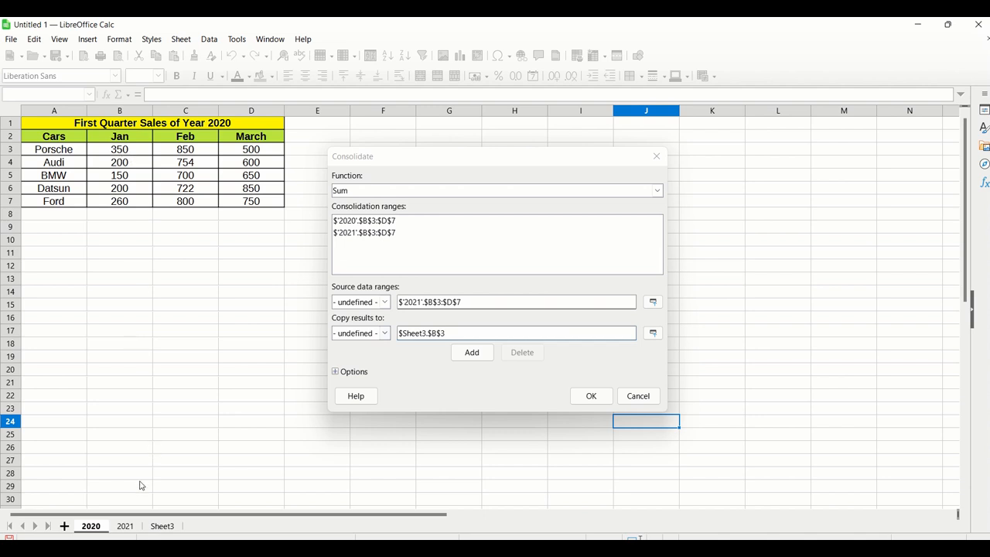
{"action": "left_click", "coordinate": [126, 526]}
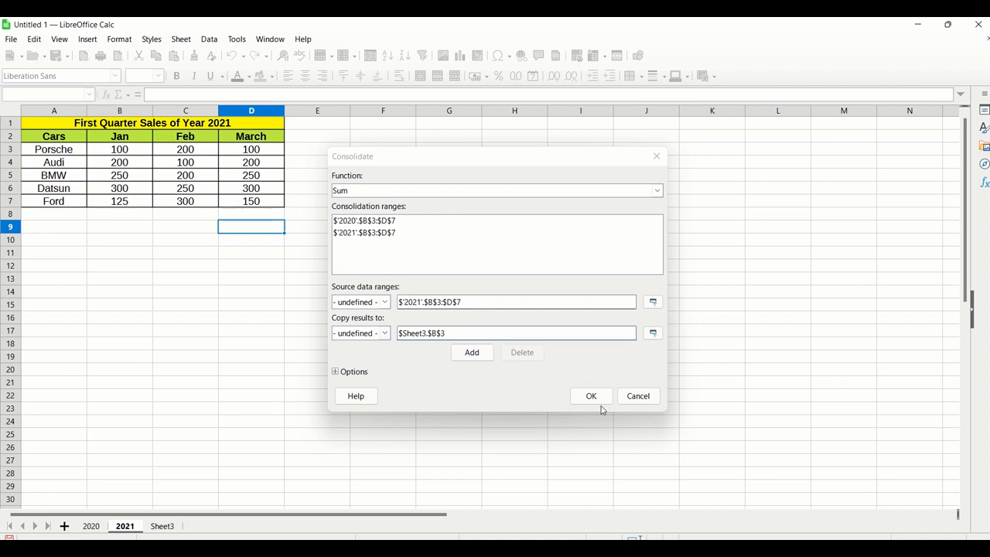
{"action": "left_click", "coordinate": [164, 526]}
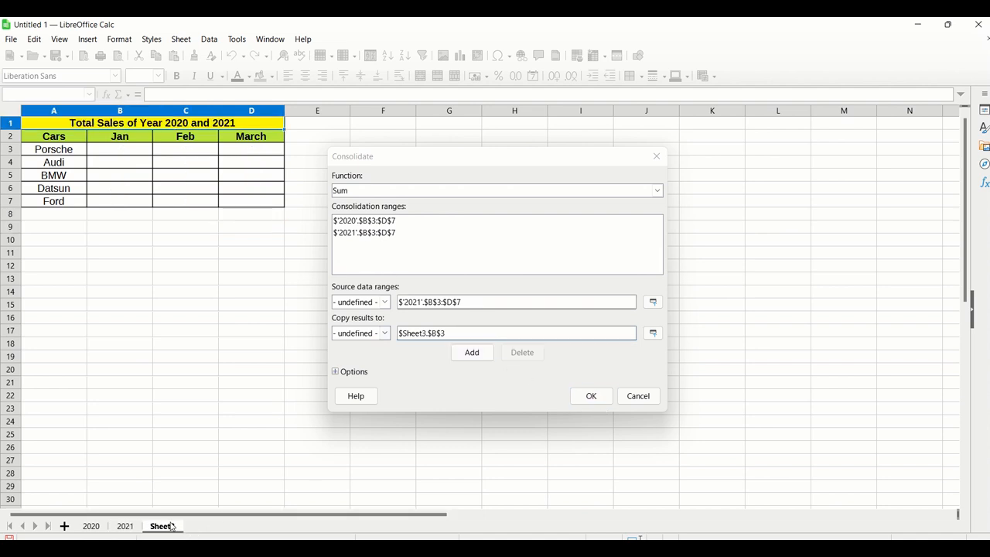
{"action": "left_click", "coordinate": [591, 397]}
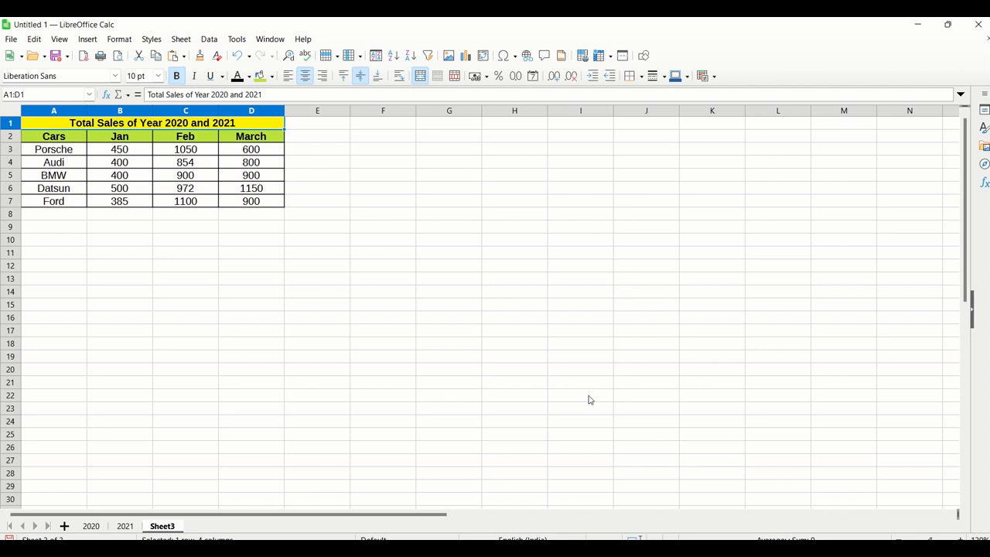
Copy B3:D7 from the 2020 sheet over the sales figures on the 2021 sheet from B3, overwriting the existing data
{"action": "left_click", "coordinate": [91, 526]}
{"action": "left_click_drag", "start_coordinate": [132, 153], "coordinate": [239, 199]}
{"action": "key", "text": "ctrl+c"}
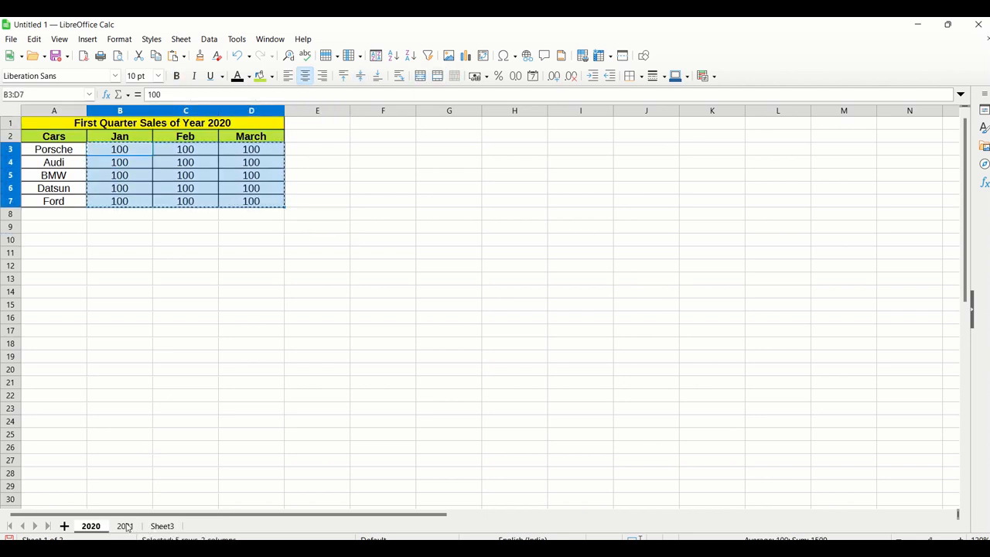
{"action": "left_click", "coordinate": [126, 526]}
{"action": "left_click", "coordinate": [123, 149]}
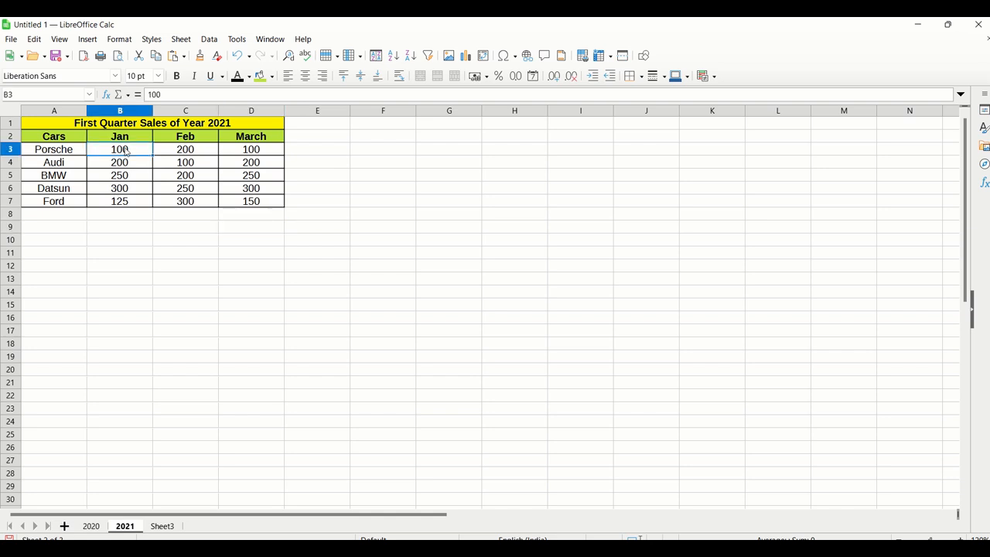
{"action": "key", "text": "ctrl+v"}
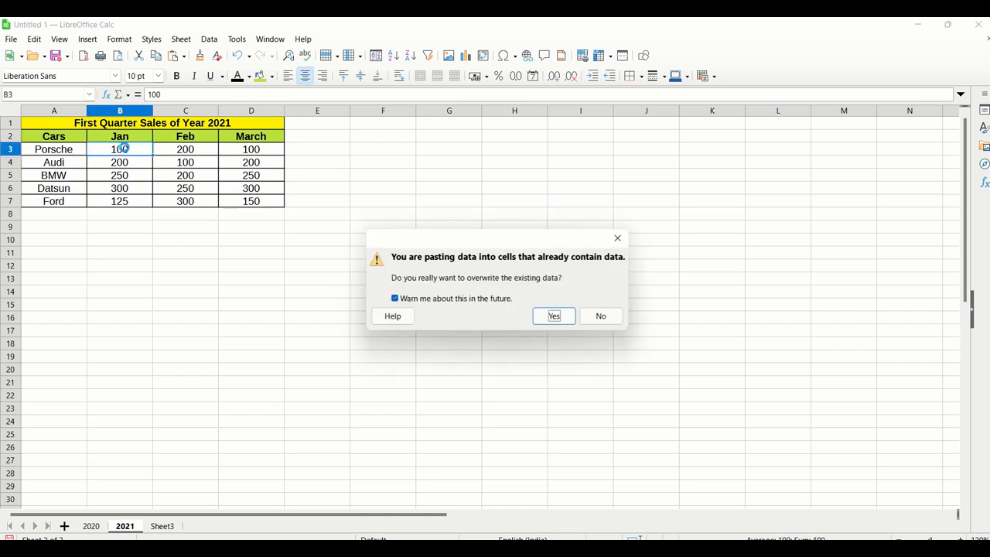
{"action": "left_click", "coordinate": [554, 317]}
Clear the consolidated figures in B3:D7 of Sheet3
{"action": "left_click", "coordinate": [164, 526]}
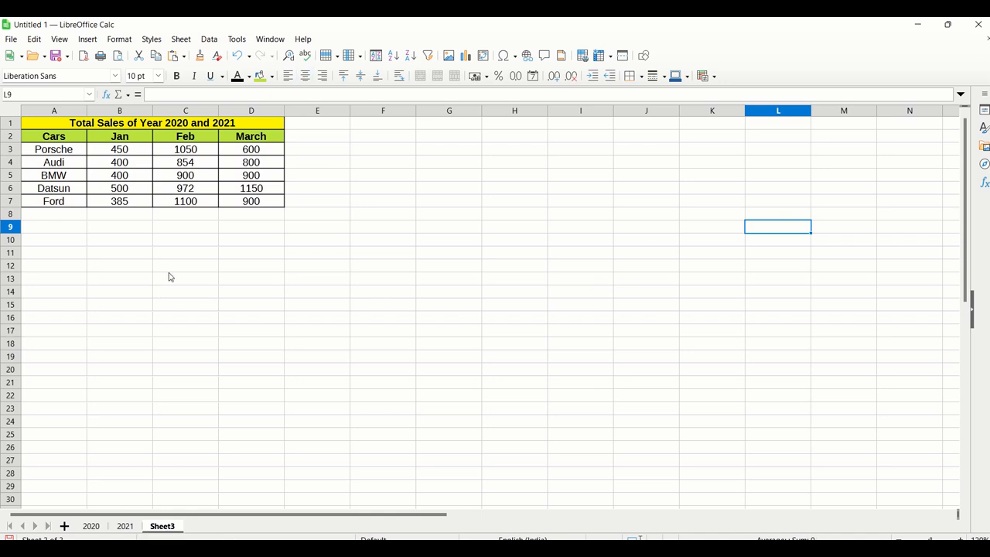
{"action": "left_click_drag", "start_coordinate": [132, 153], "coordinate": [256, 204]}
{"action": "key", "text": "Delete"}
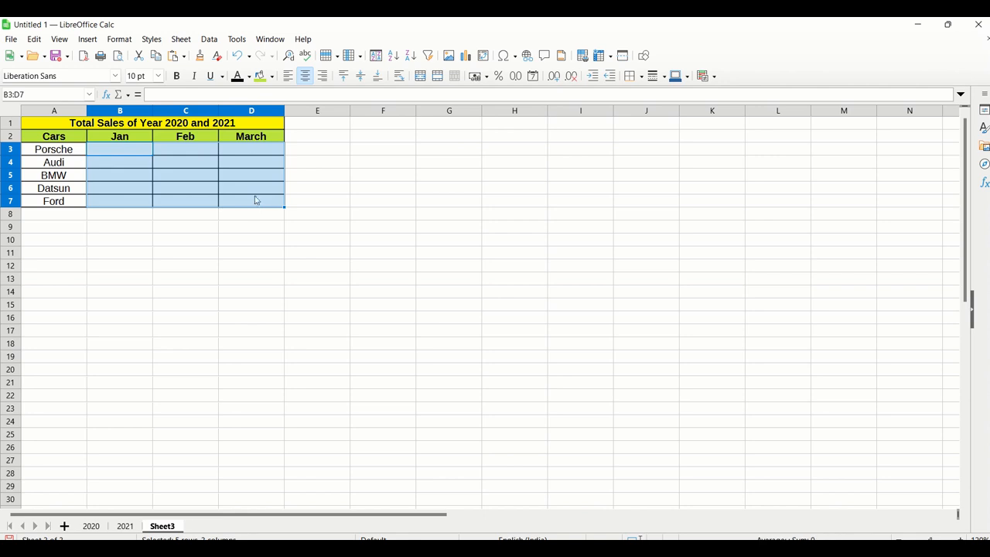
Consolidate the 2020 and 2021 ranges again into Sheet3 from B3 using the Sum function
{"action": "left_click", "coordinate": [209, 40]}
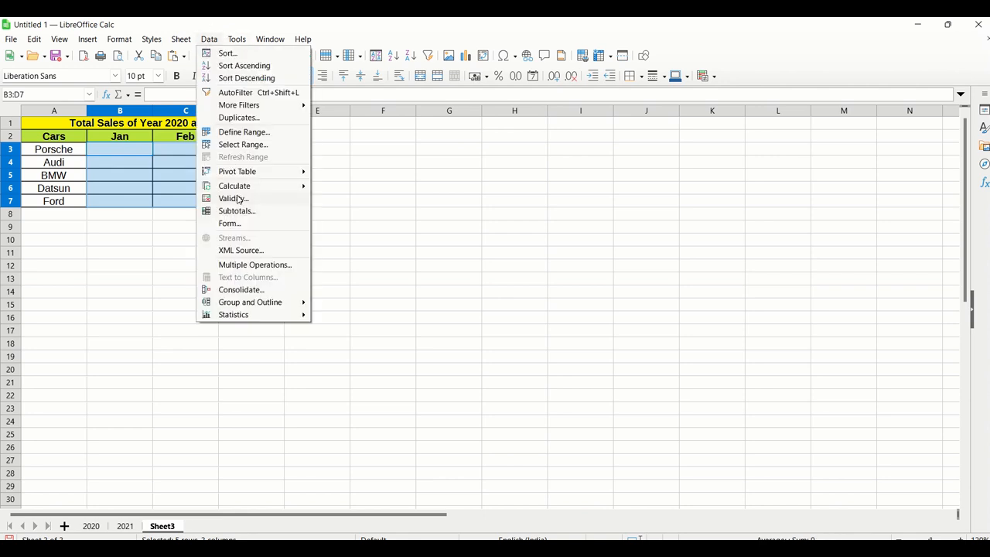
{"action": "left_click", "coordinate": [240, 290]}
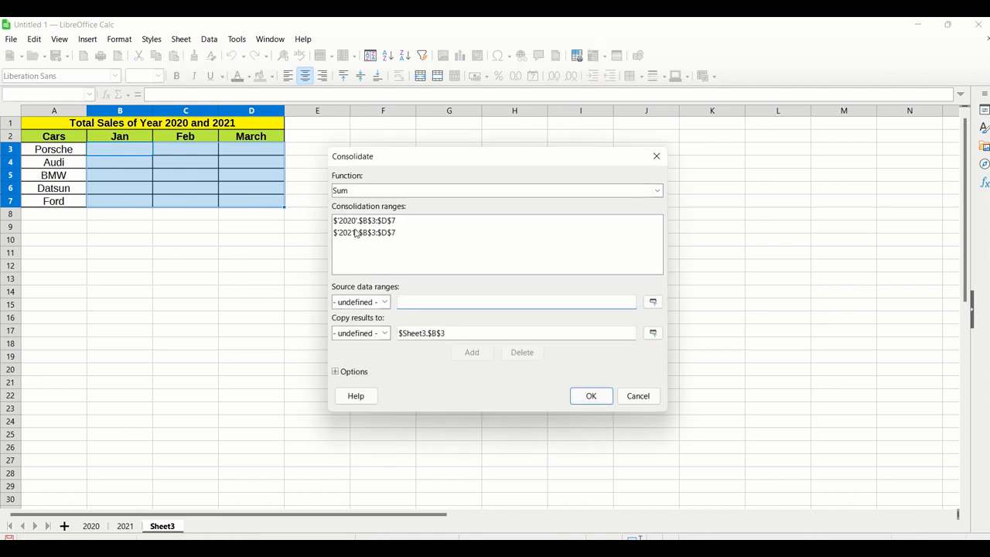
{"action": "left_click", "coordinate": [455, 332]}
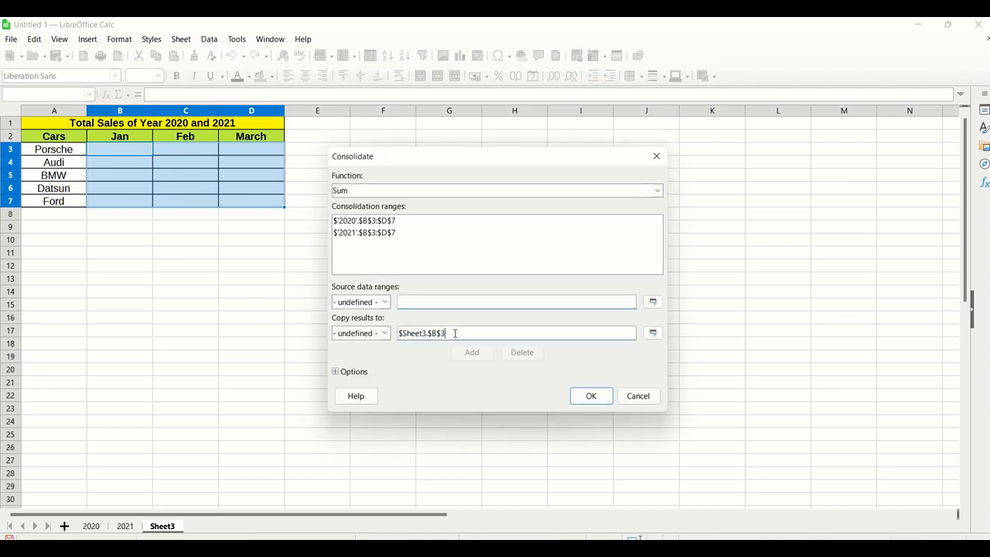
{"action": "left_click", "coordinate": [373, 192]}
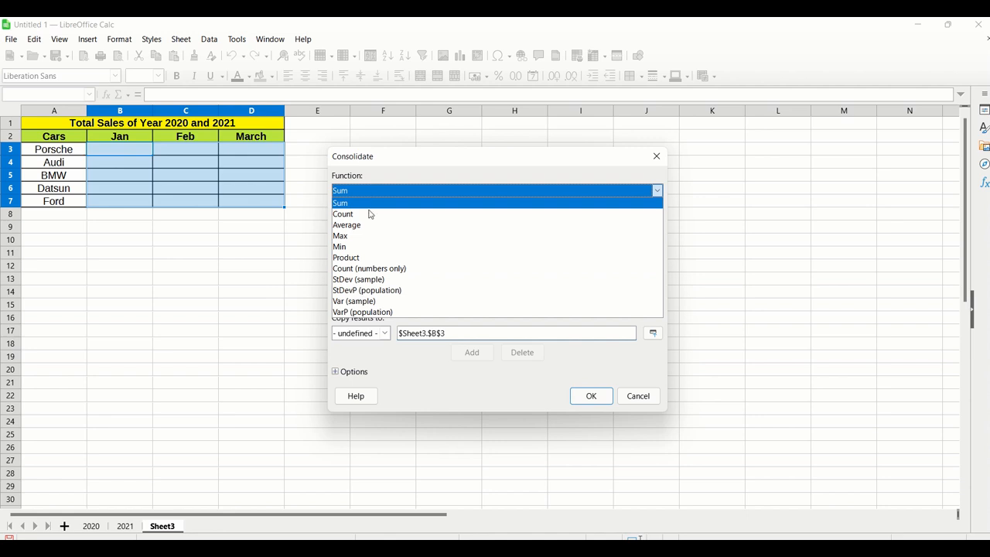
{"action": "left_click", "coordinate": [358, 203]}
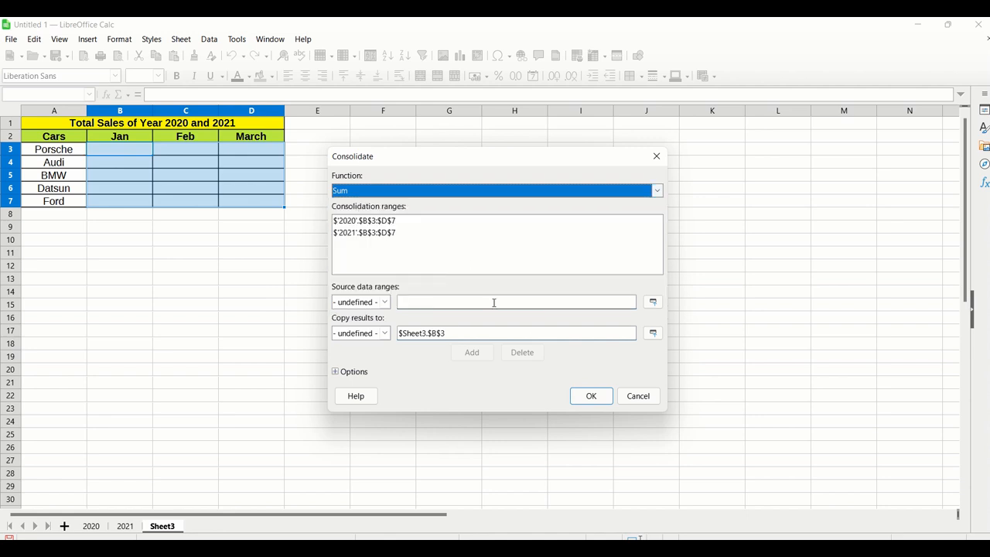
{"action": "left_click", "coordinate": [590, 396]}
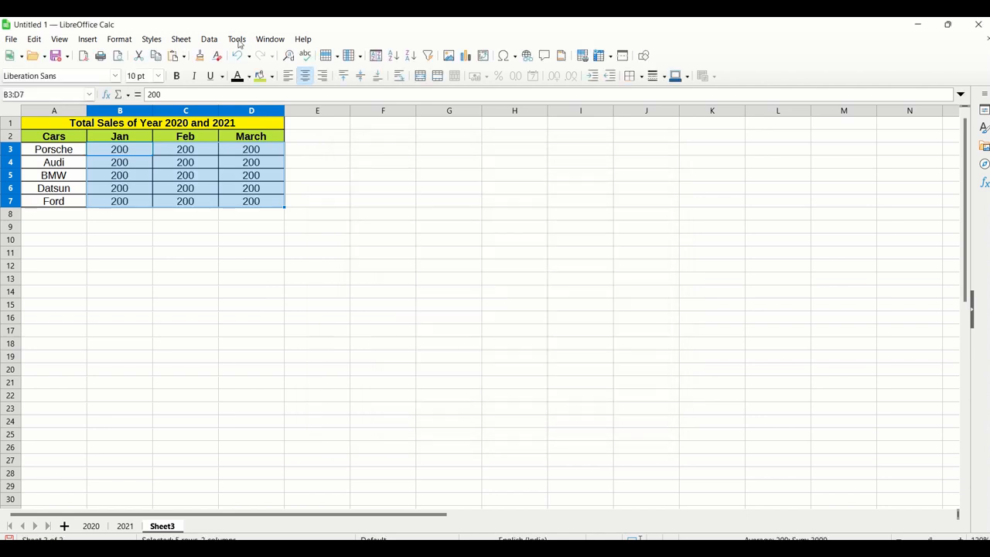
Rerun the consolidation of both years into Sheet3 with the Count function
{"action": "left_click", "coordinate": [211, 40]}
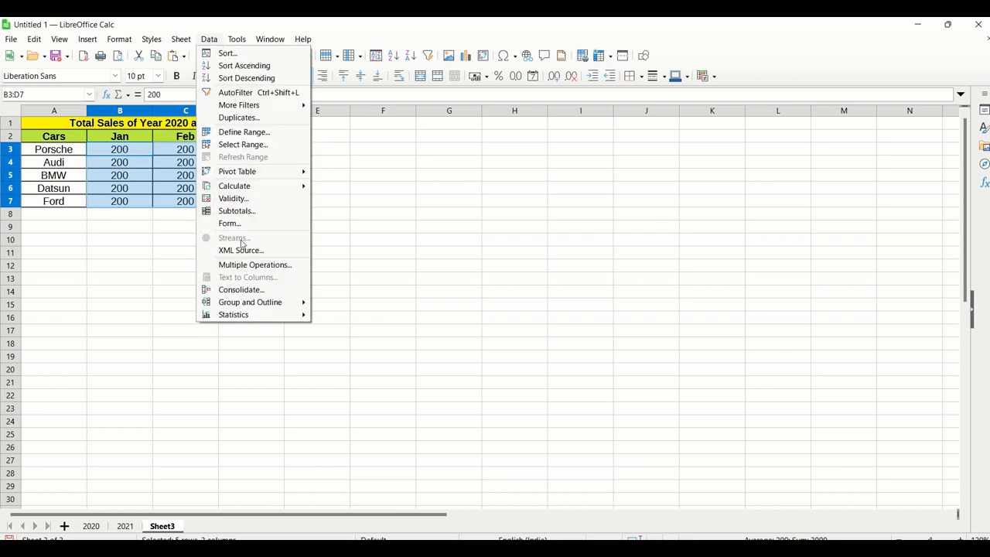
{"action": "left_click", "coordinate": [241, 289]}
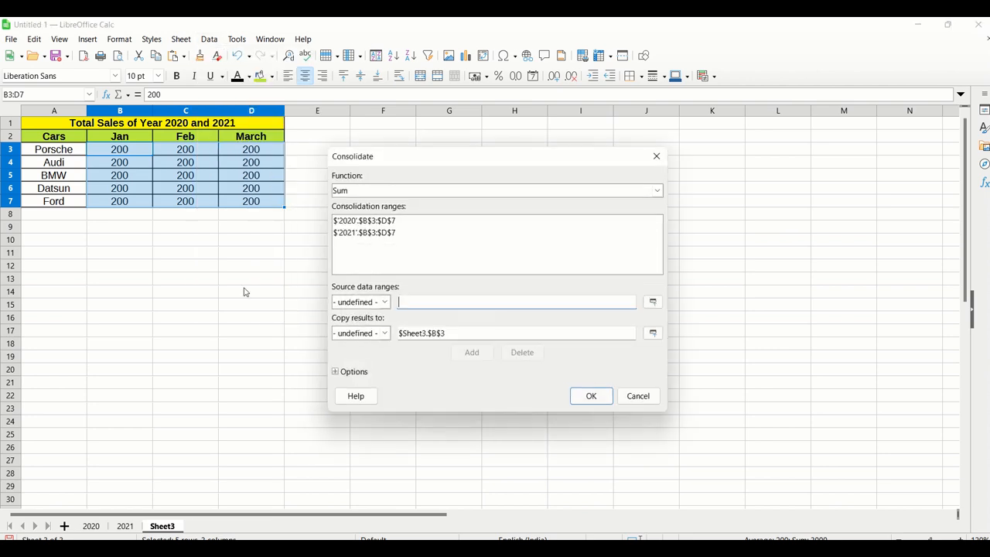
{"action": "left_click", "coordinate": [385, 192]}
{"action": "left_click", "coordinate": [375, 215]}
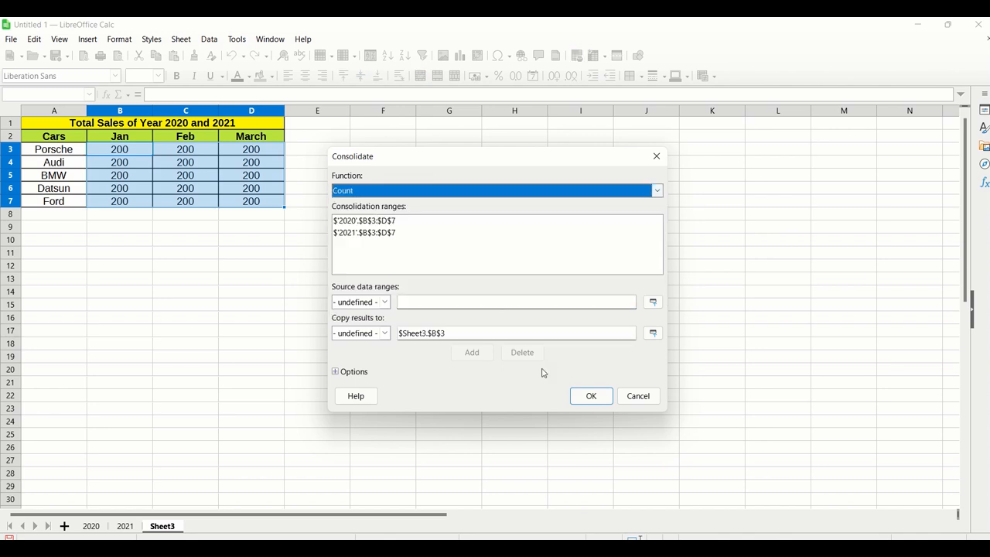
{"action": "left_click", "coordinate": [591, 398]}
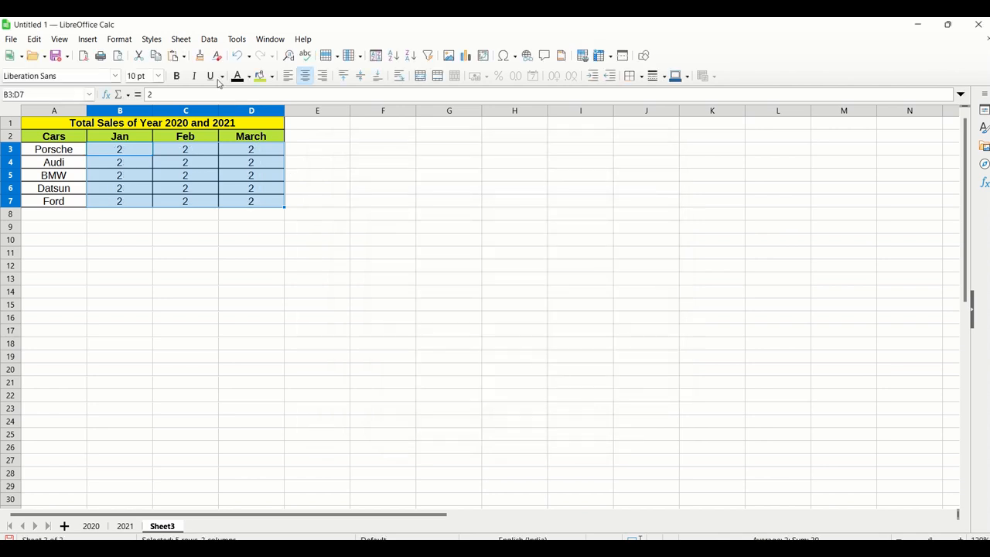
Rerun the consolidation into Sheet3 with the function set to Count (numbers only)
{"action": "left_click", "coordinate": [210, 39]}
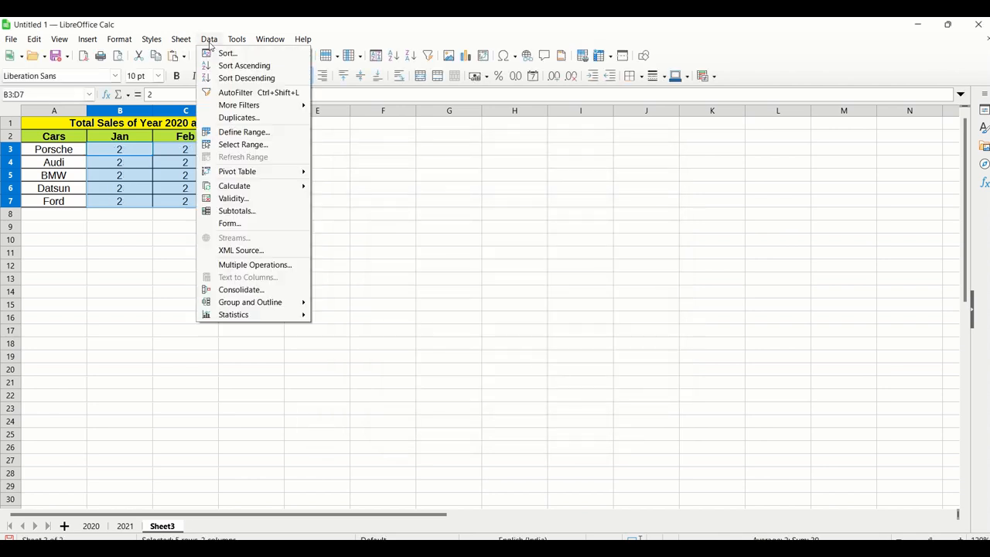
{"action": "left_click", "coordinate": [234, 290]}
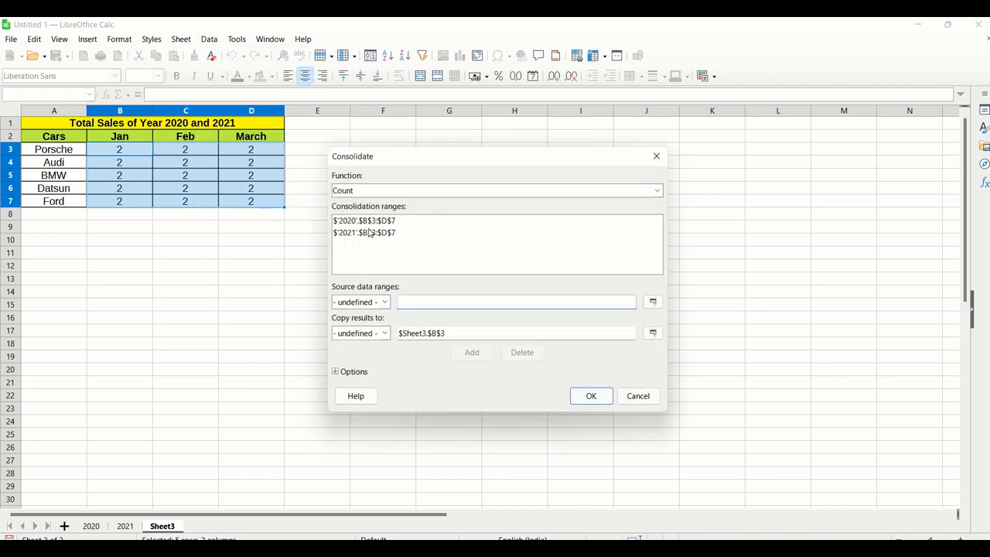
{"action": "left_click", "coordinate": [365, 191]}
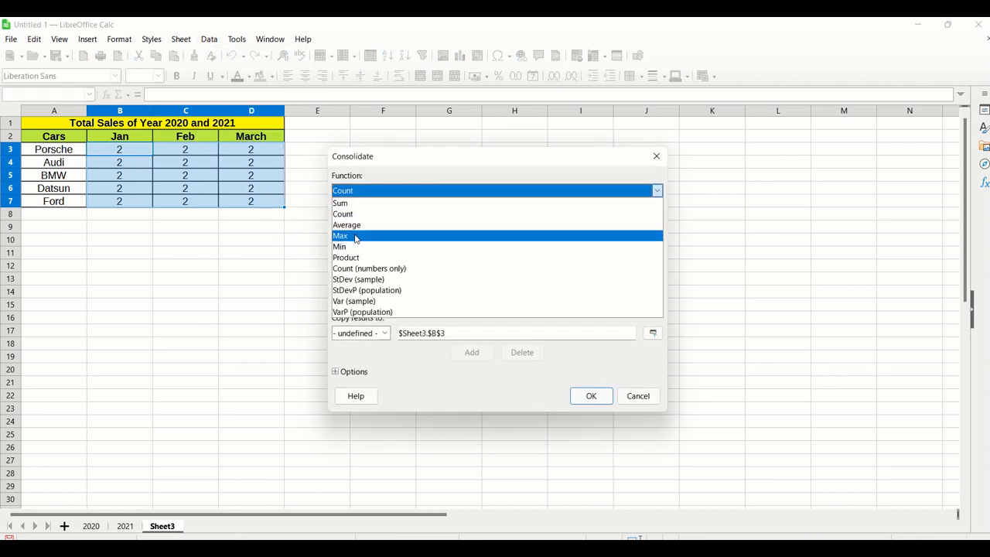
{"action": "left_click", "coordinate": [356, 236]}
{"action": "left_click", "coordinate": [359, 191]}
{"action": "left_click", "coordinate": [346, 268]}
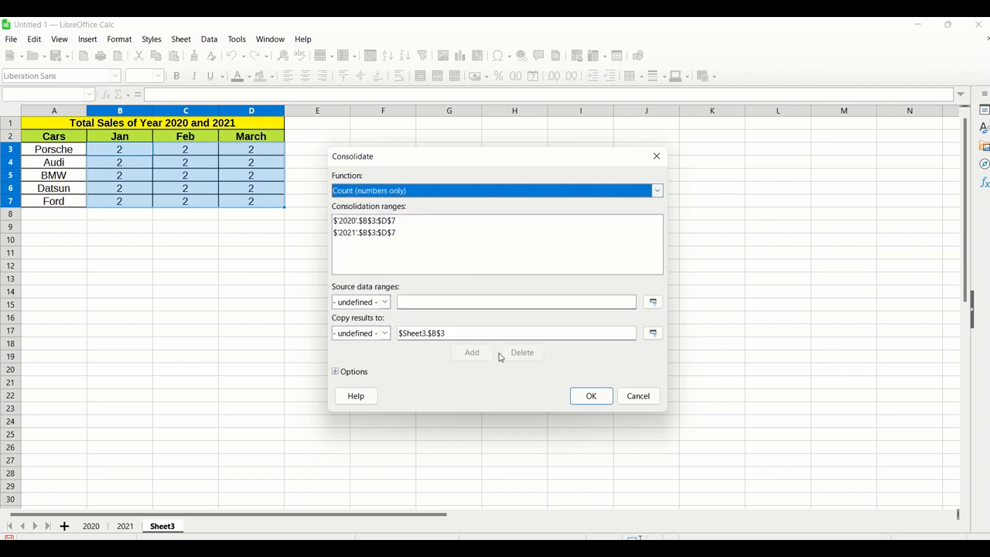
{"action": "left_click", "coordinate": [591, 396]}
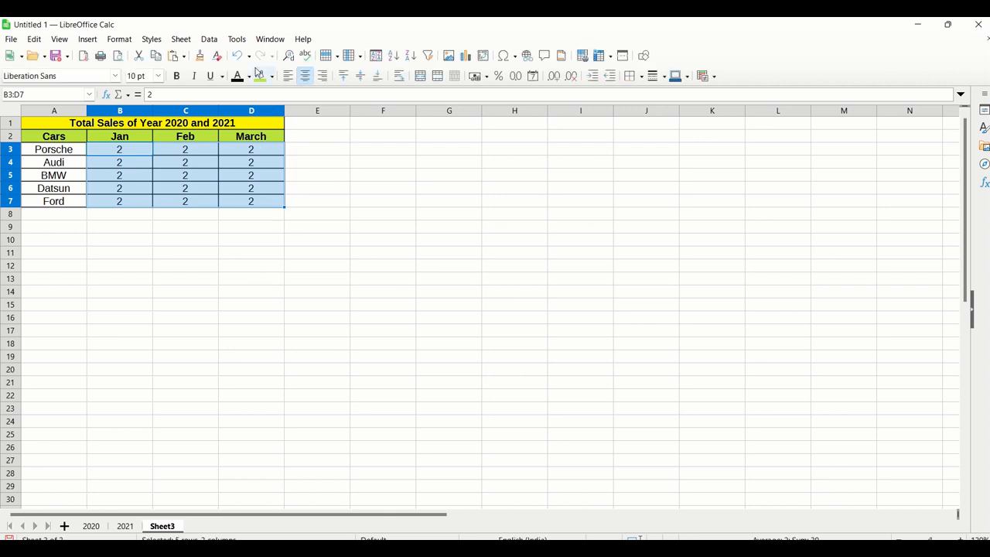
Rerun the consolidation into Sheet3 with the Product function
{"action": "left_click", "coordinate": [208, 41]}
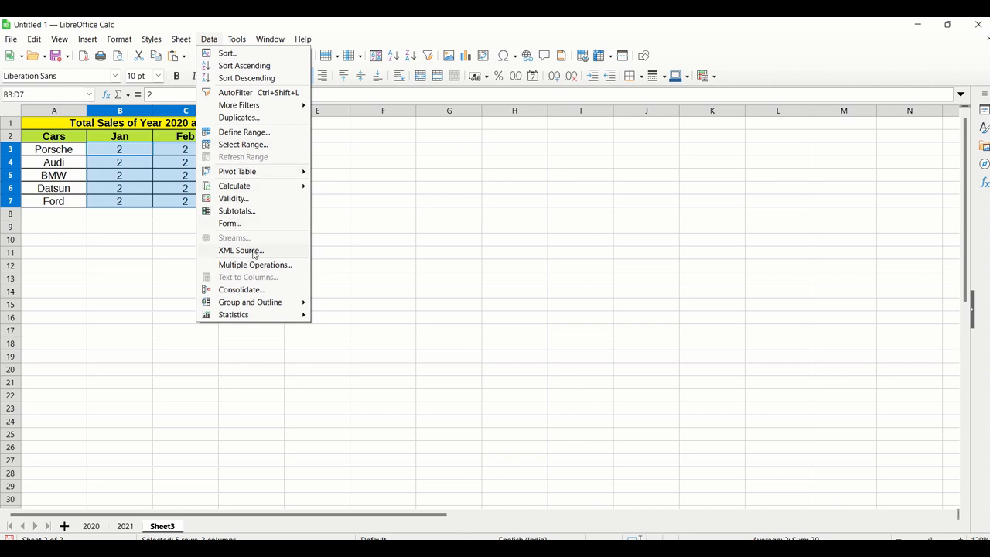
{"action": "left_click", "coordinate": [247, 290]}
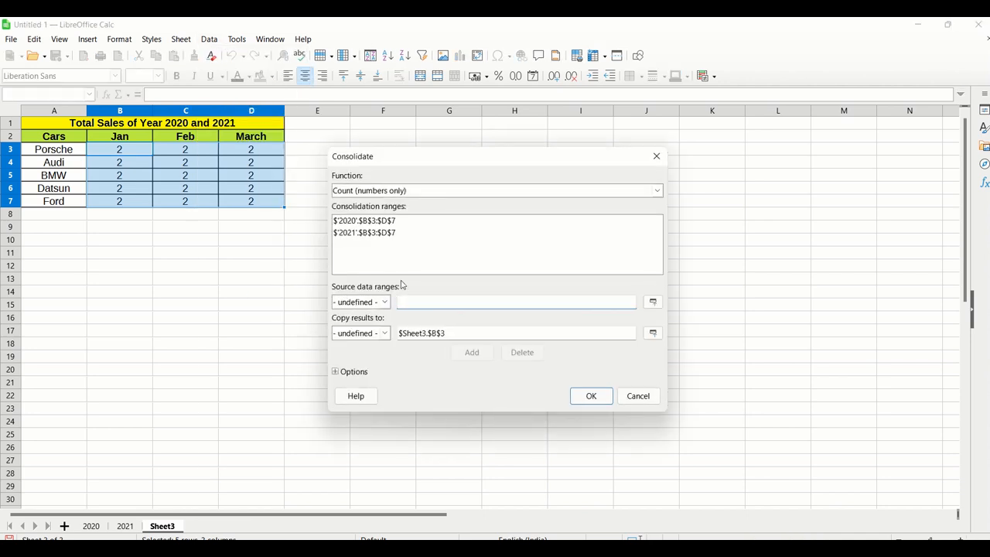
{"action": "left_click", "coordinate": [380, 191]}
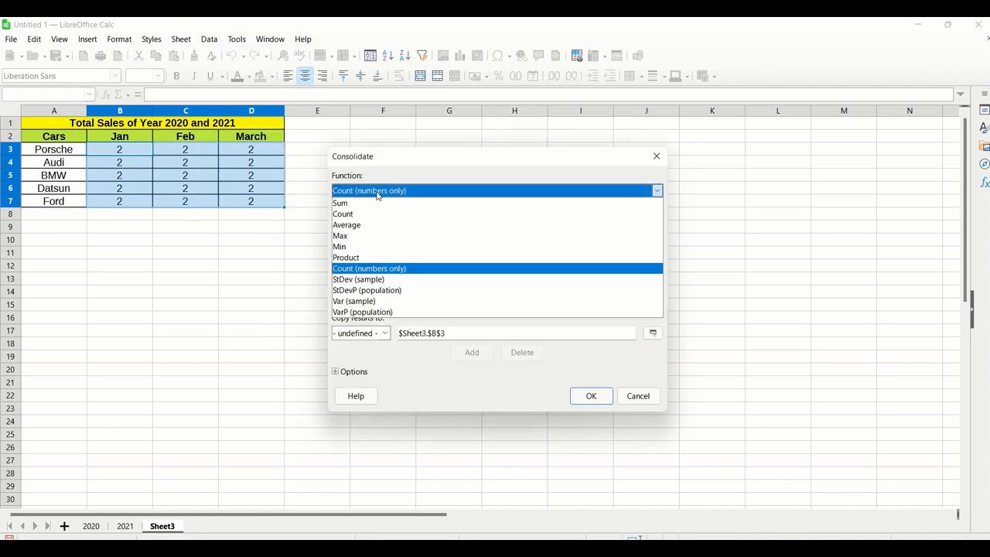
{"action": "left_click", "coordinate": [356, 257]}
{"action": "left_click", "coordinate": [591, 394]}
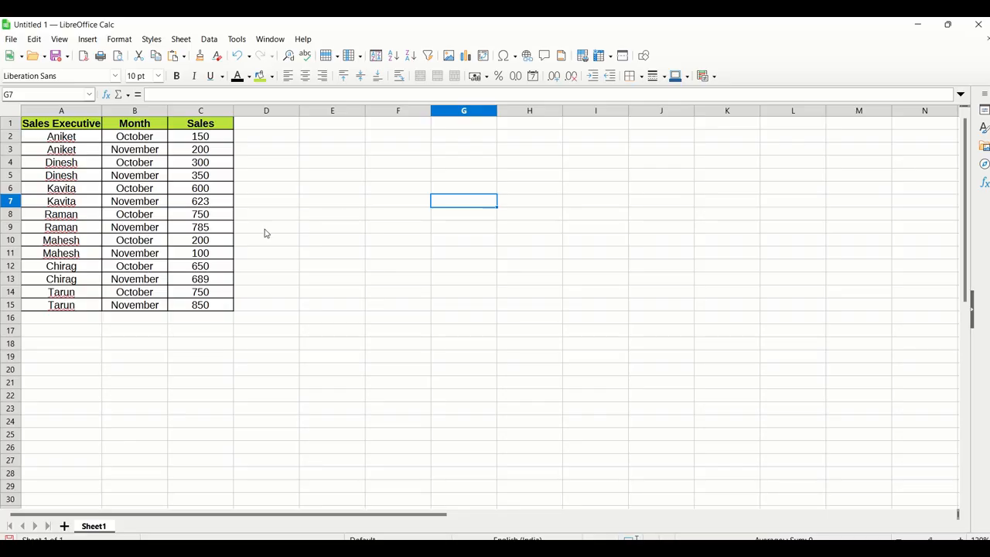
Group rows 2 and 3, the first sales executive's October and November entries
{"action": "left_click_drag", "start_coordinate": [19, 139], "coordinate": [21, 151]}
{"action": "left_click", "coordinate": [208, 39]}
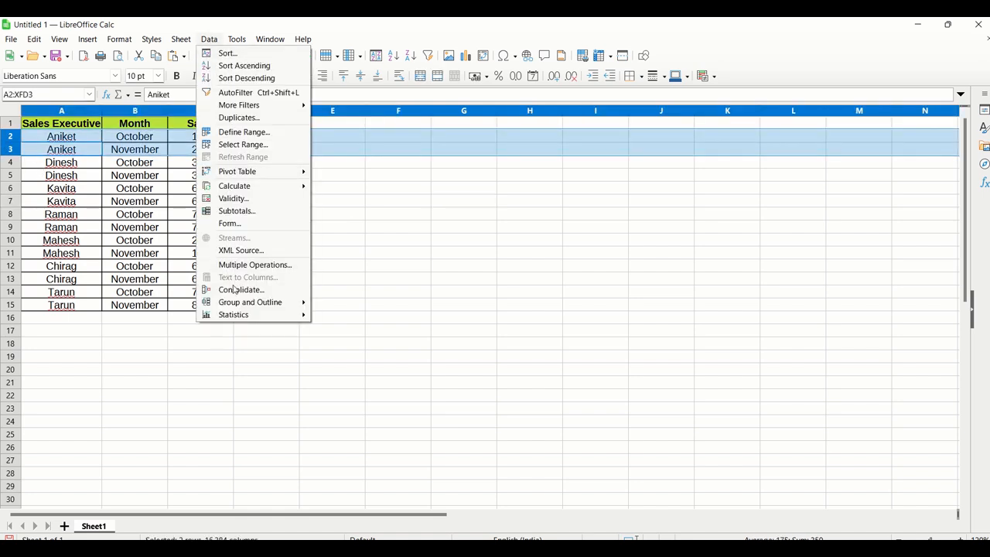
{"action": "mouse_move", "coordinate": [247, 304]}
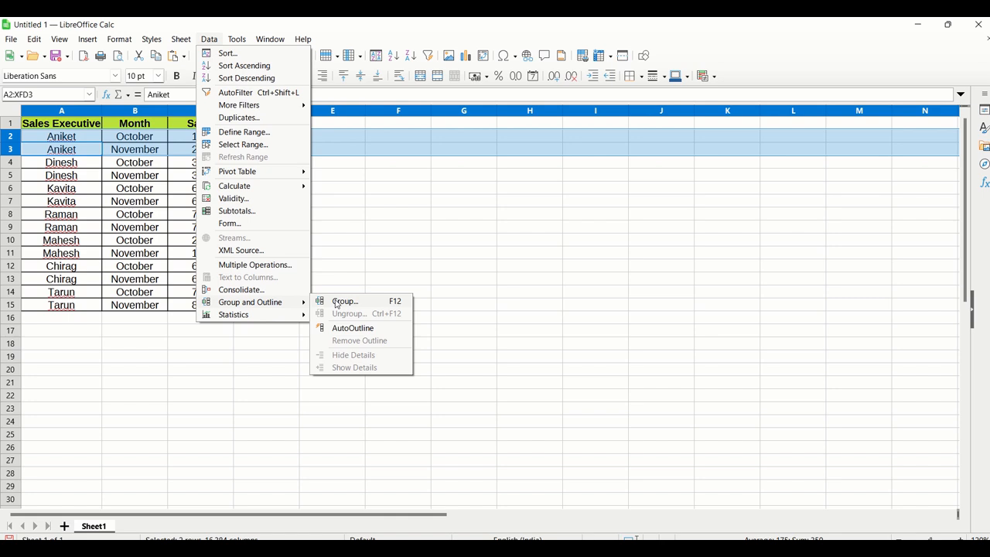
{"action": "left_click", "coordinate": [374, 304]}
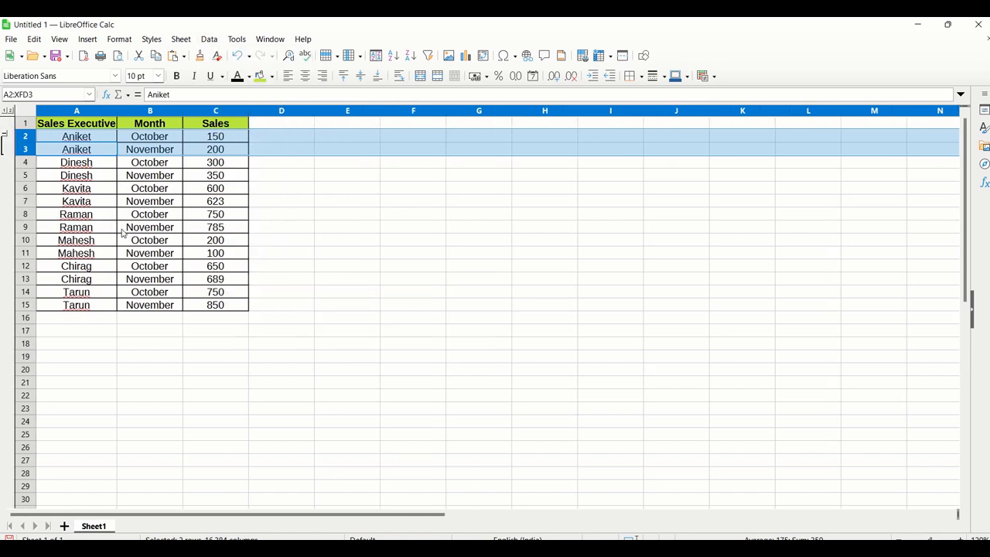
Collapse and re-expand the group of rows 2 and 3, and group rows 6 and 7 as well
{"action": "left_click", "coordinate": [5, 137]}
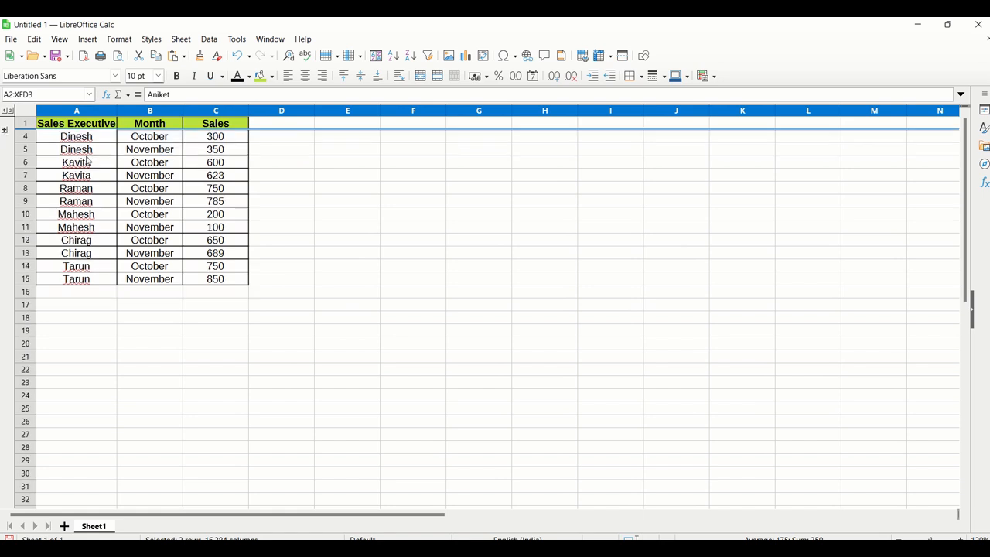
{"action": "left_click", "coordinate": [5, 130]}
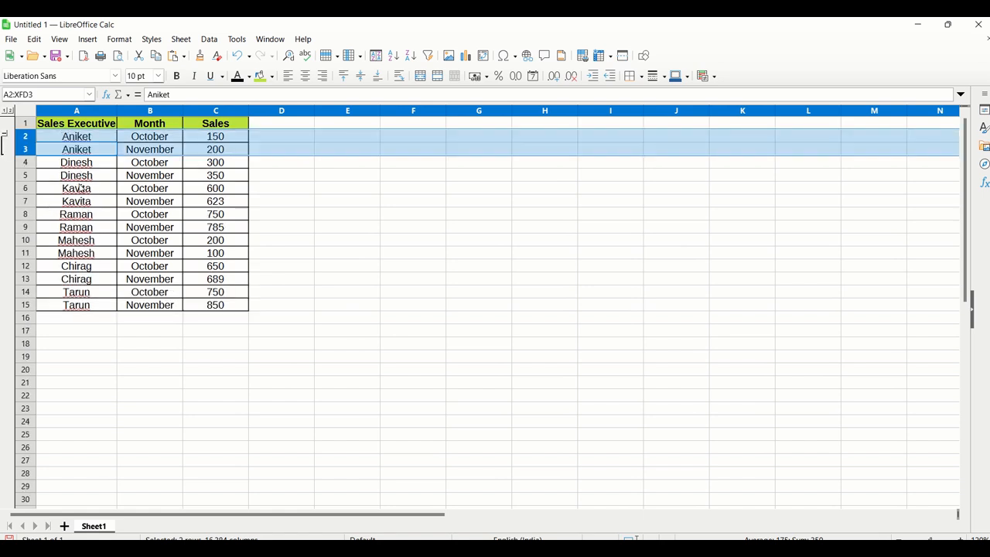
{"action": "left_click", "coordinate": [51, 192]}
{"action": "left_click_drag", "start_coordinate": [29, 191], "coordinate": [30, 200]}
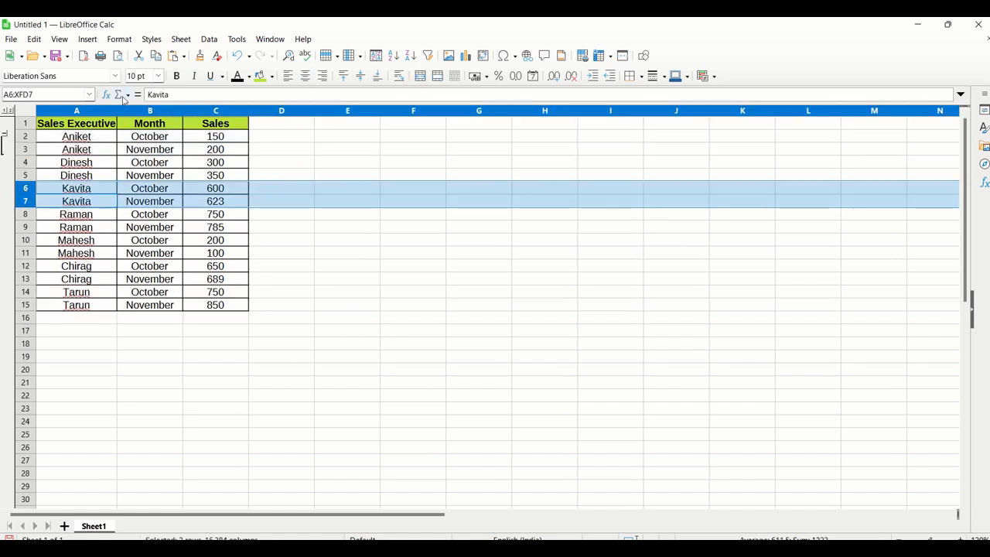
{"action": "left_click", "coordinate": [216, 39]}
{"action": "mouse_move", "coordinate": [241, 303]}
{"action": "left_click", "coordinate": [323, 302]}
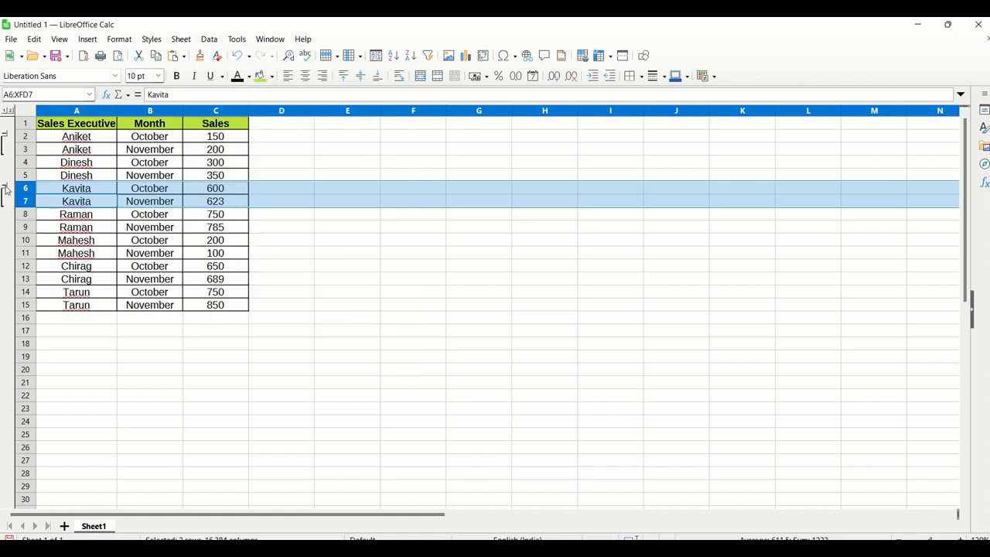
Collapse and re-expand the group of rows 6 and 7, and collapse the group of rows 2 and 3
{"action": "left_click", "coordinate": [5, 188]}
{"action": "left_click", "coordinate": [384, 368]}
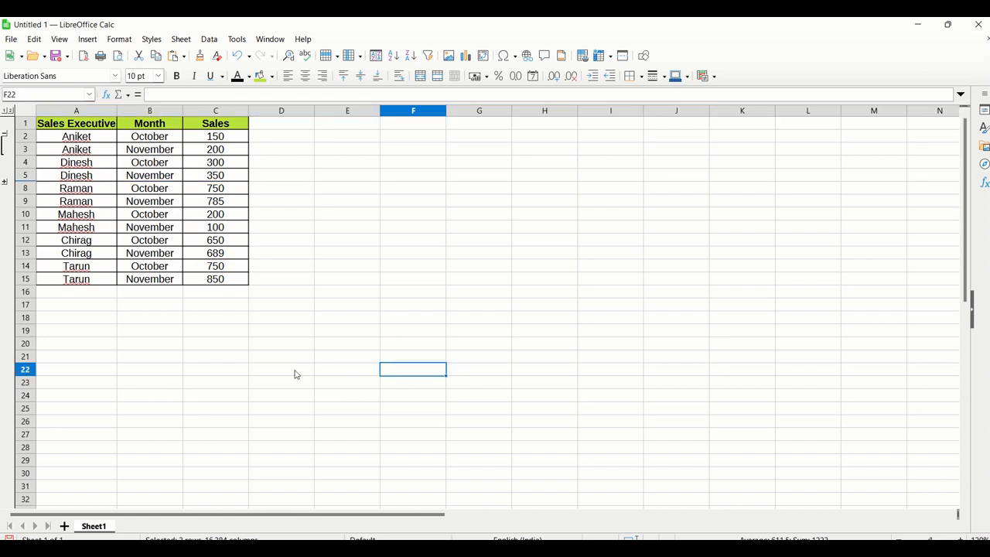
{"action": "left_click", "coordinate": [5, 182]}
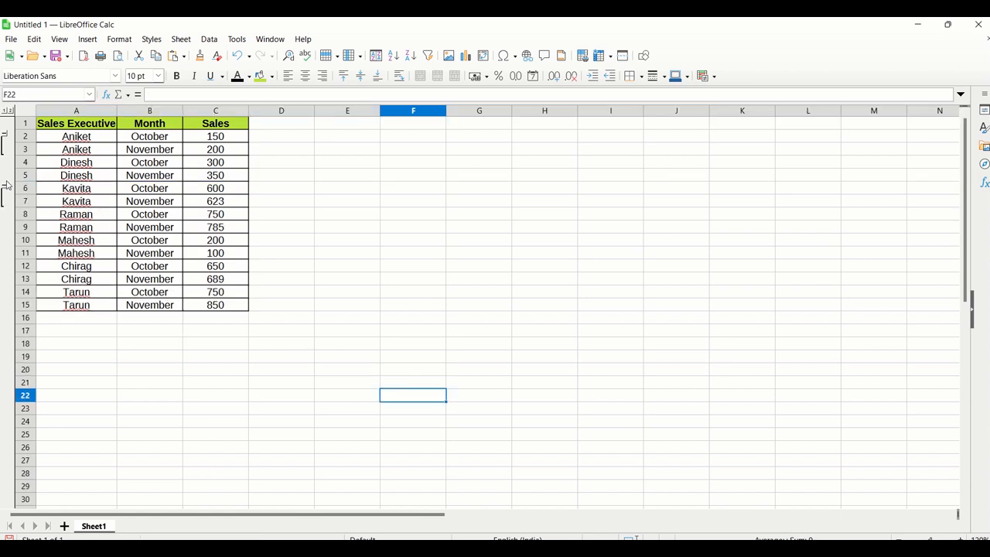
{"action": "left_click", "coordinate": [4, 135]}
Group the Month and Sales columns (B and C), and collapse and re-expand that column group
{"action": "left_click_drag", "start_coordinate": [161, 113], "coordinate": [229, 116]}
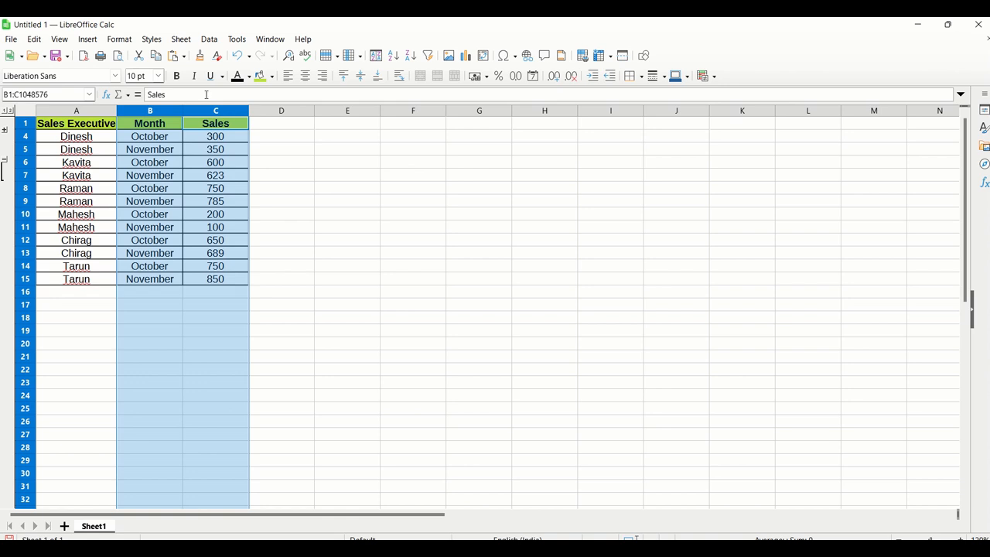
{"action": "left_click", "coordinate": [210, 41]}
{"action": "mouse_move", "coordinate": [242, 304]}
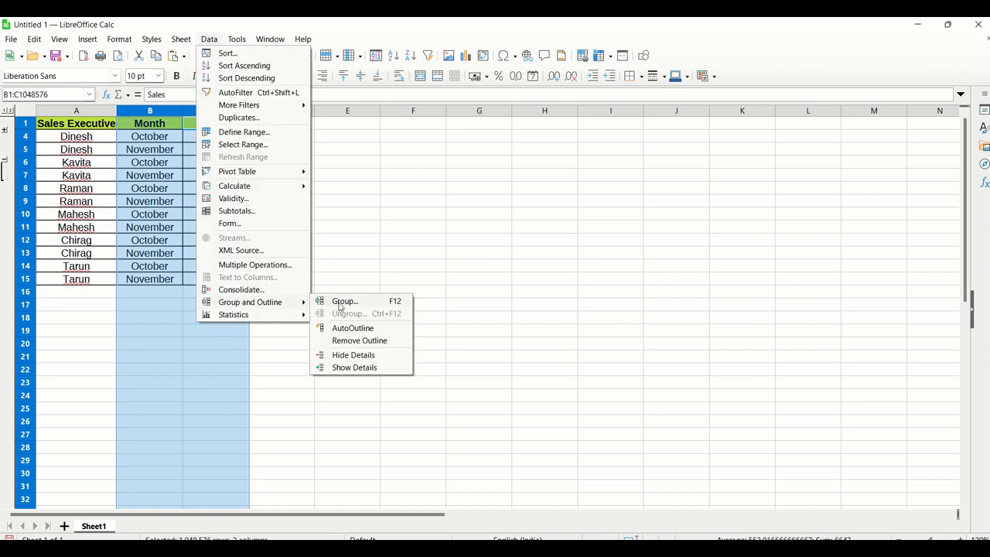
{"action": "left_click", "coordinate": [346, 304]}
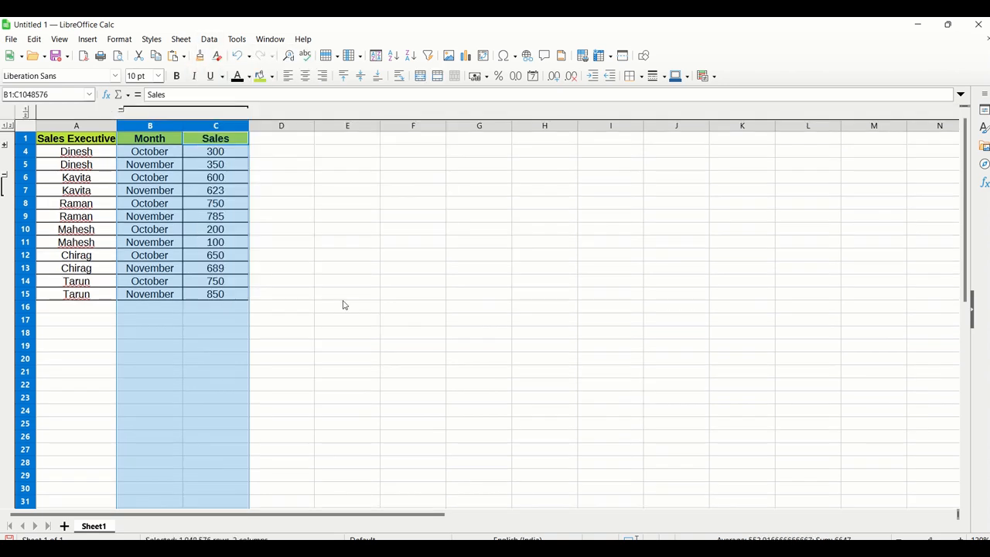
{"action": "left_click", "coordinate": [122, 112]}
{"action": "left_click", "coordinate": [119, 111]}
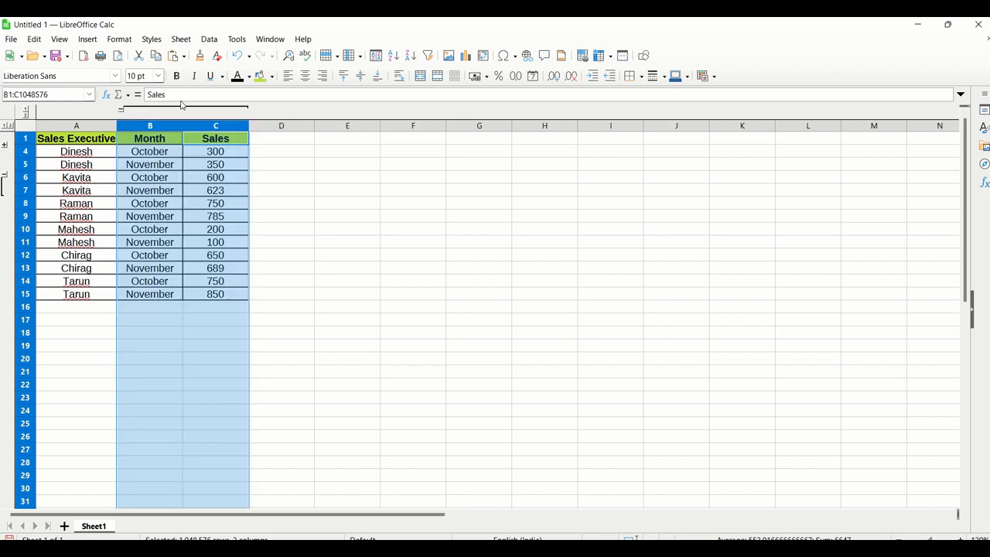
Ungroup the Month and Sales columns
{"action": "left_click", "coordinate": [210, 40]}
{"action": "mouse_move", "coordinate": [238, 303]}
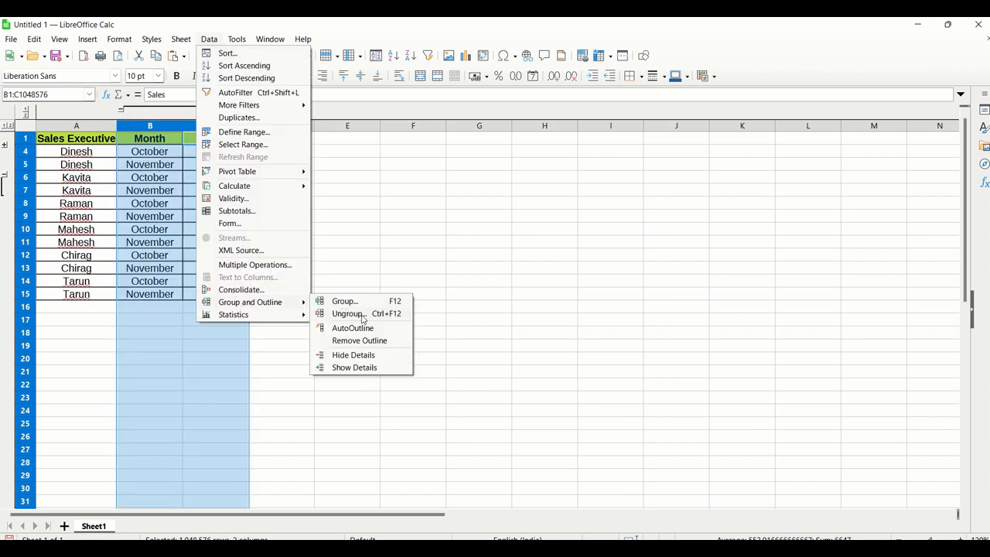
{"action": "left_click", "coordinate": [362, 317]}
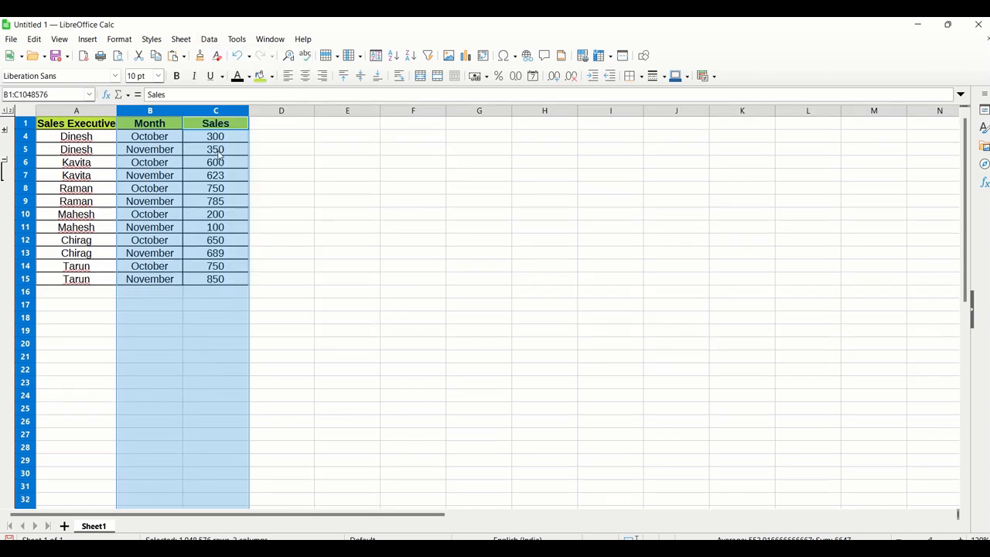
Remove the whole outline from the sales executive table
{"action": "left_click", "coordinate": [210, 40]}
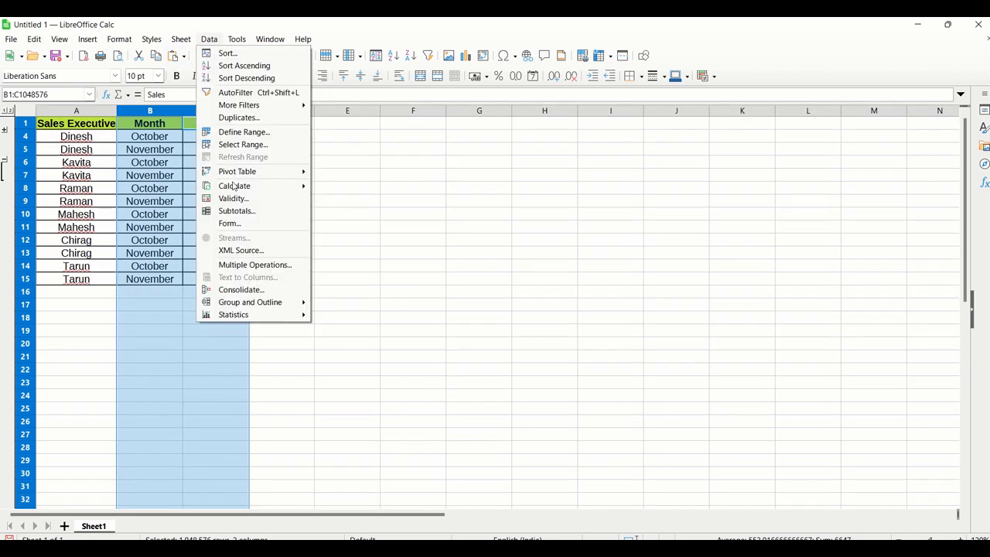
{"action": "mouse_move", "coordinate": [236, 303]}
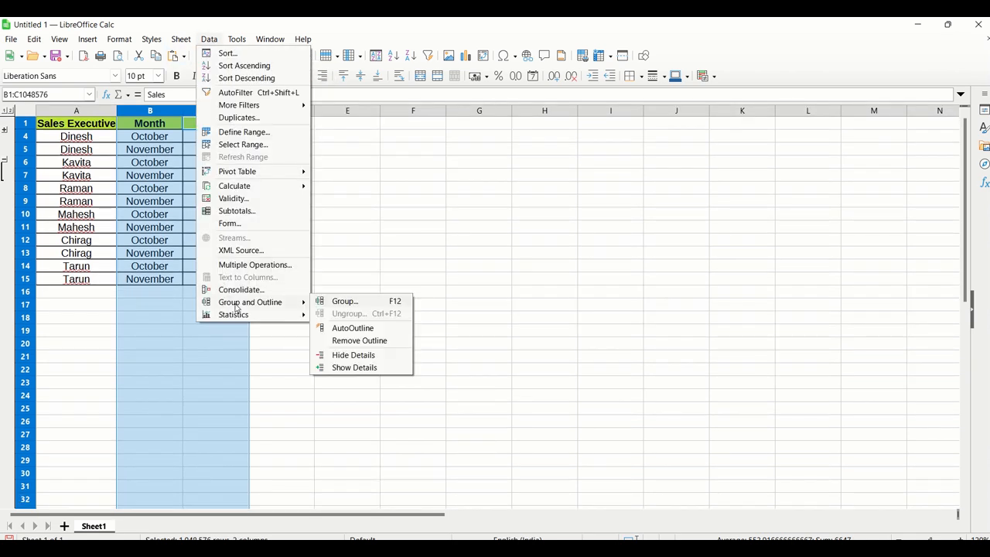
{"action": "left_click", "coordinate": [359, 341]}
{"action": "left_click", "coordinate": [386, 266]}
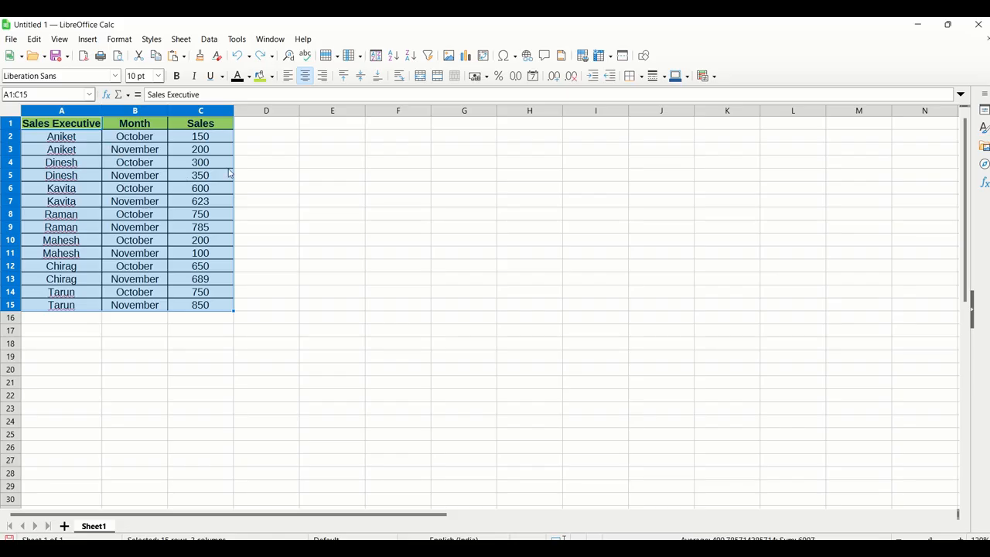
Add subtotals to the sales table, grouped by Sales Executive, using the Sum function on the Sales column
{"action": "left_click", "coordinate": [266, 165]}
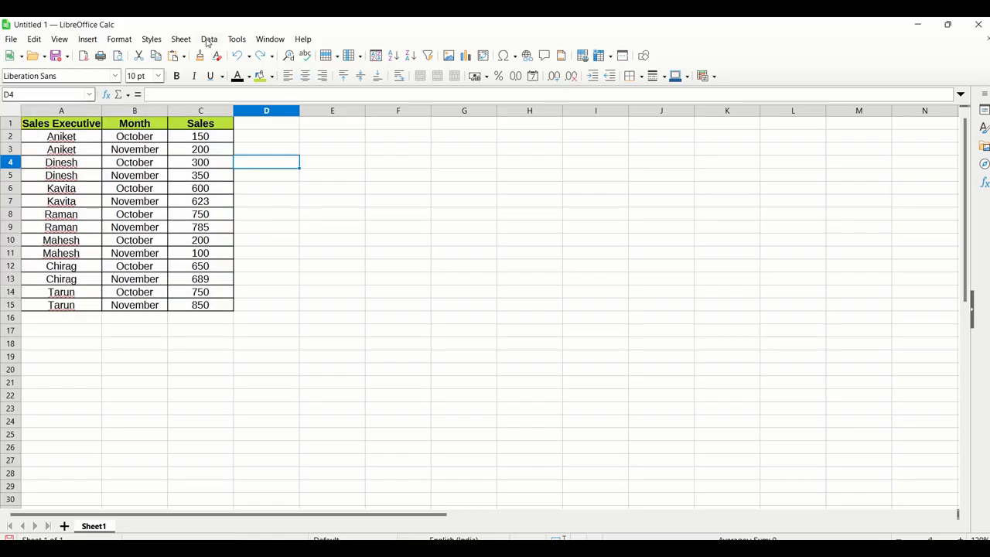
{"action": "left_click", "coordinate": [208, 40]}
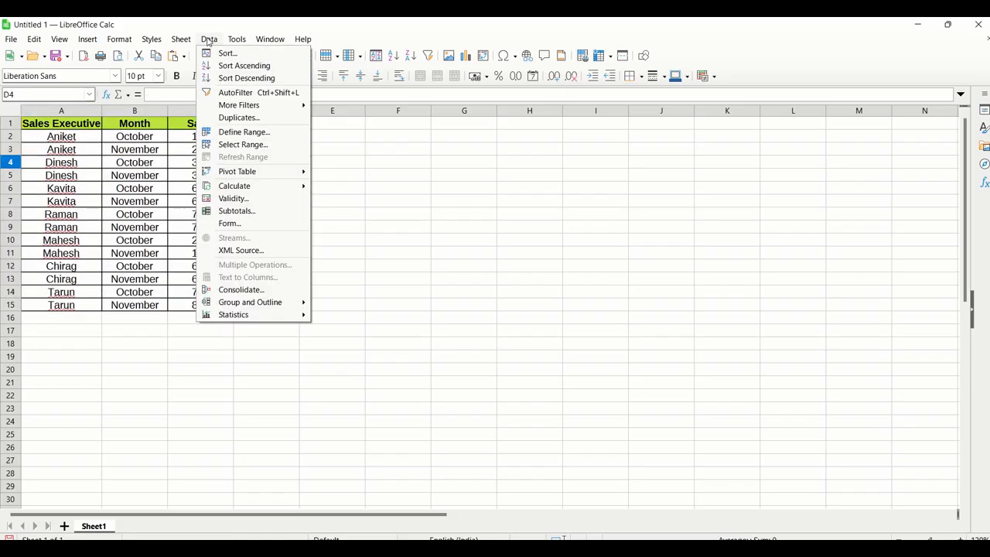
{"action": "left_click", "coordinate": [224, 211]}
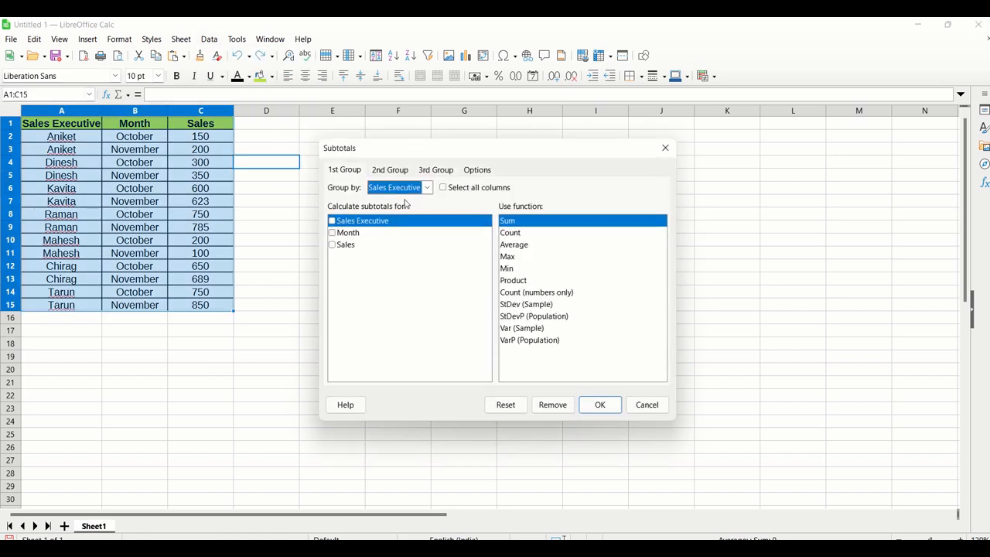
{"action": "left_click", "coordinate": [333, 246]}
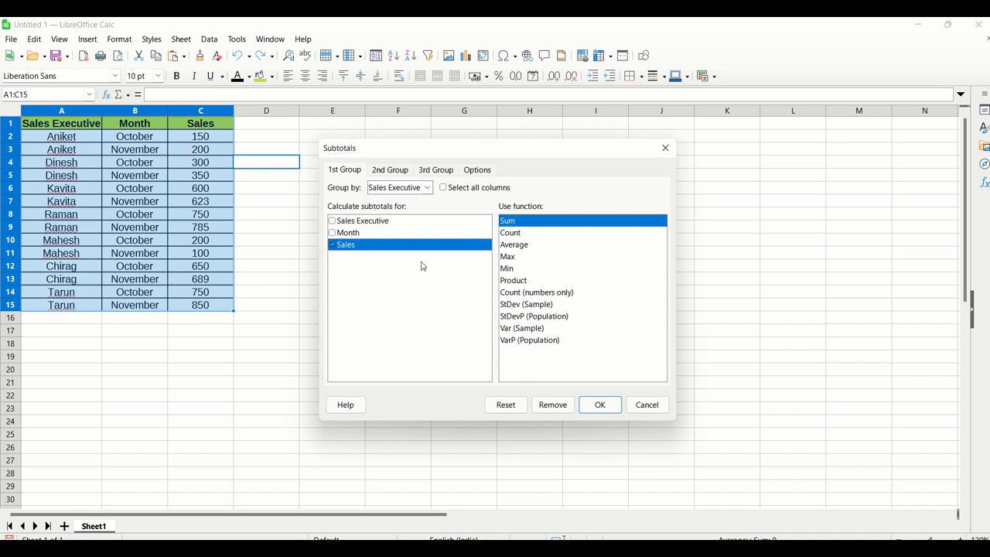
{"action": "left_click", "coordinate": [594, 406]}
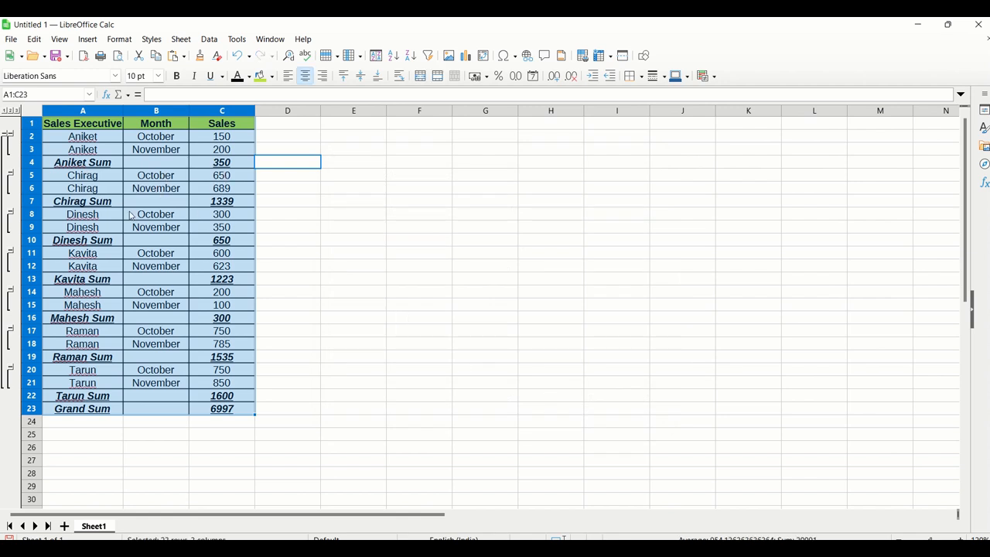
Undo the Sum subtotals grouped by Sales Executive
{"action": "left_click", "coordinate": [466, 230]}
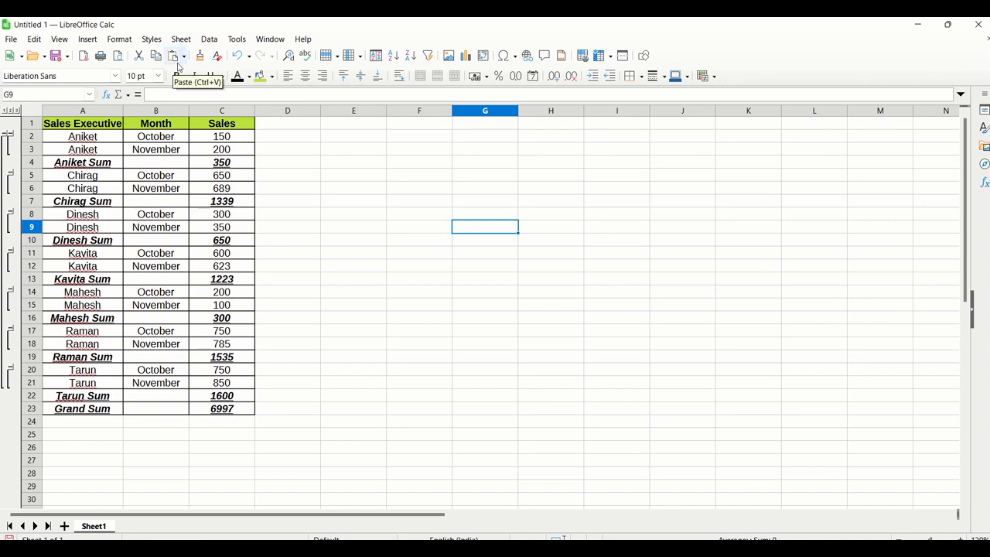
{"action": "key", "text": "ctrl+z"}
Add Sum subtotals of the Sales column grouped by Month, and widen the Month column
{"action": "left_click", "coordinate": [210, 42]}
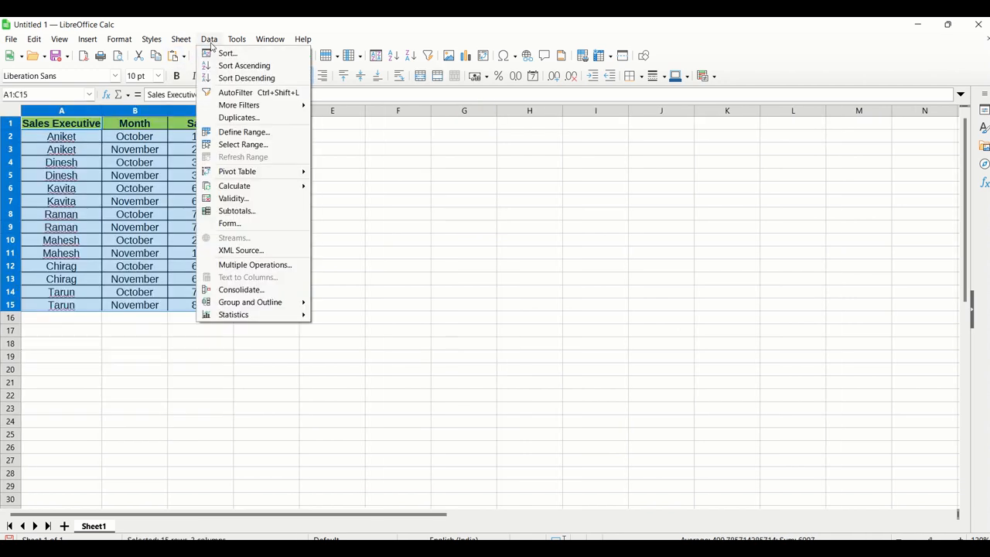
{"action": "left_click", "coordinate": [228, 211]}
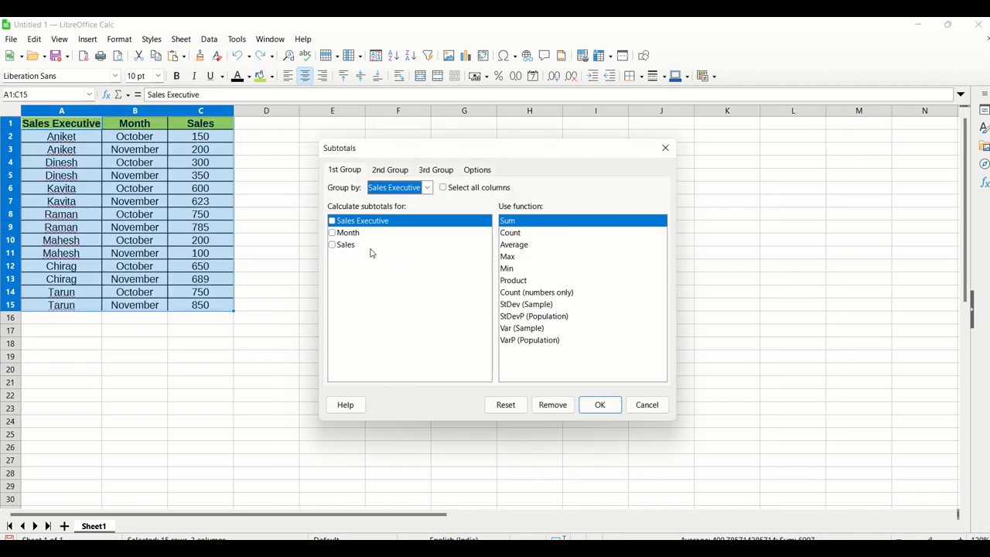
{"action": "left_click", "coordinate": [422, 190]}
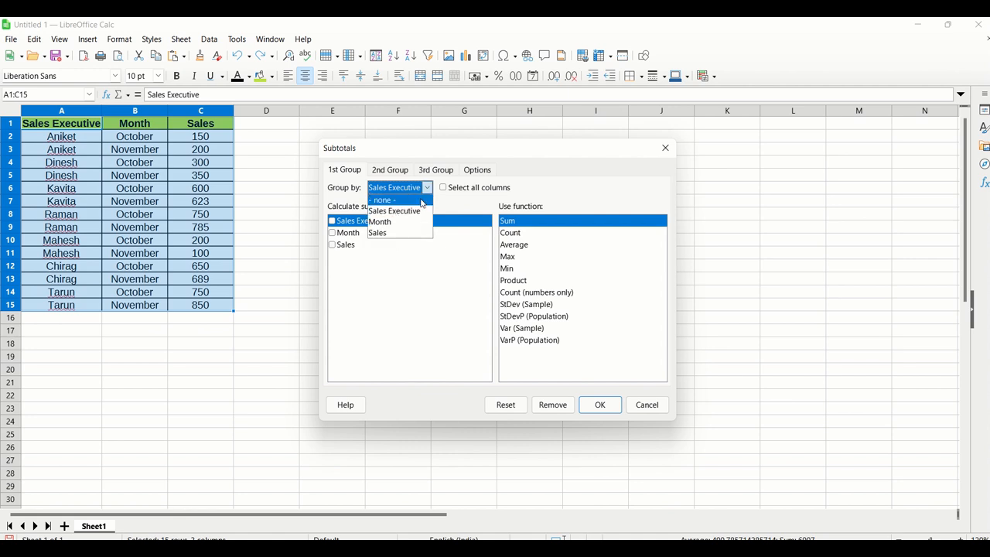
{"action": "left_click", "coordinate": [401, 222]}
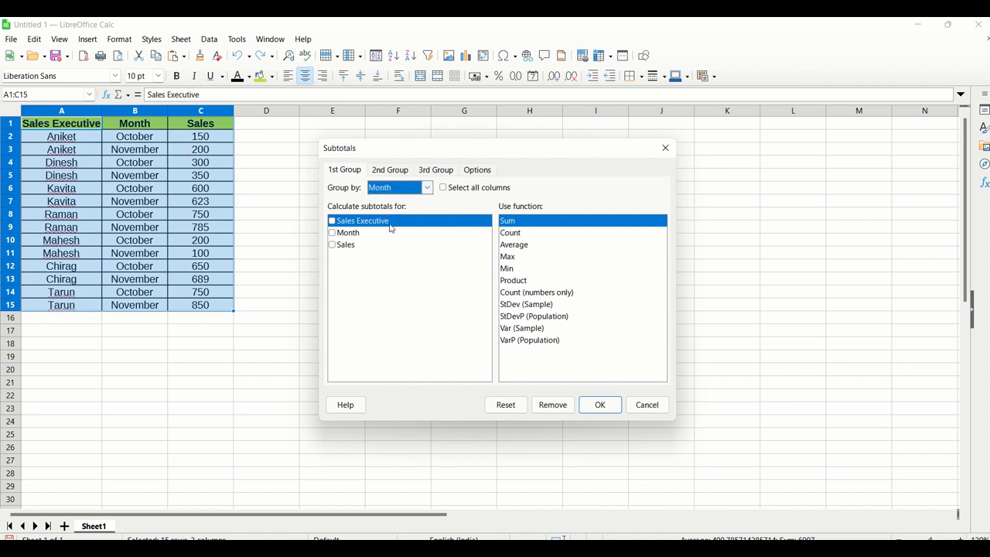
{"action": "left_click", "coordinate": [332, 245]}
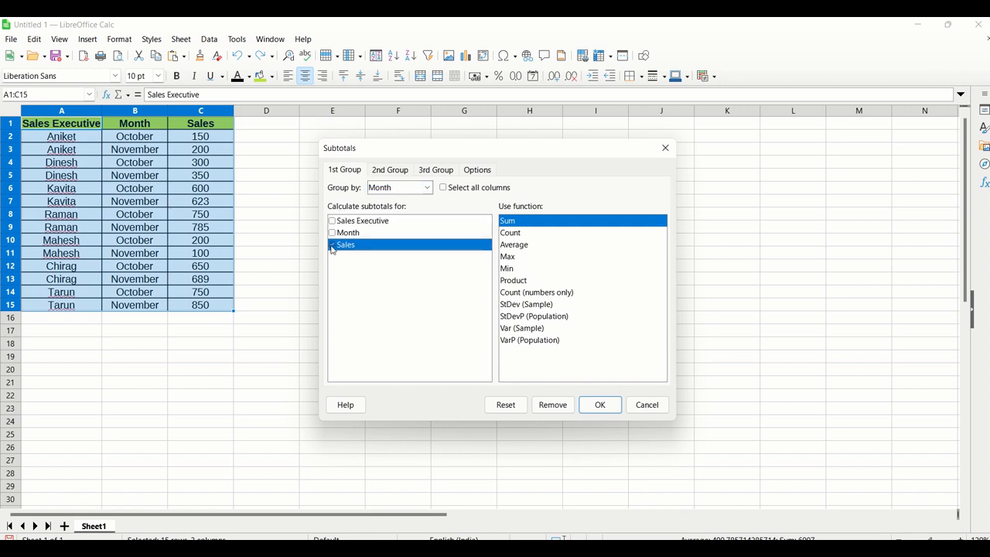
{"action": "left_click", "coordinate": [598, 405]}
{"action": "left_click_drag", "start_coordinate": [189, 111], "coordinate": [232, 110]}
{"action": "left_click", "coordinate": [390, 209]}
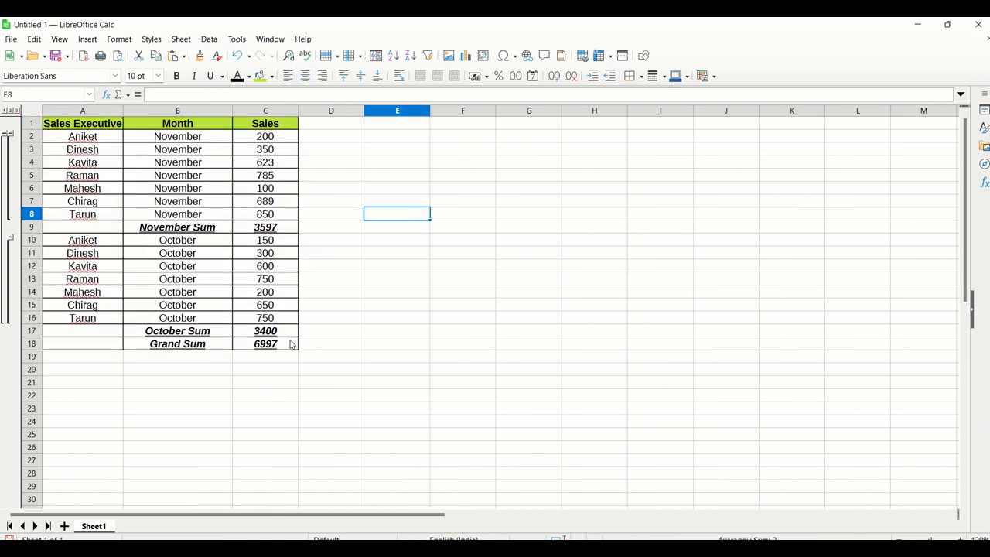
Change the subtotals to group by Sales Executive and use the Max function on the Sales column
{"action": "left_click", "coordinate": [208, 39]}
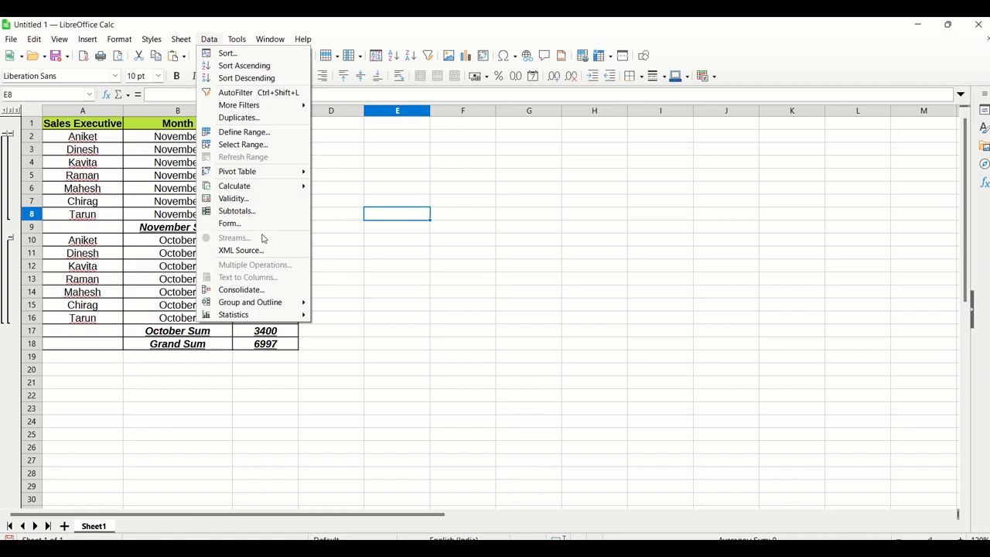
{"action": "left_click", "coordinate": [232, 211]}
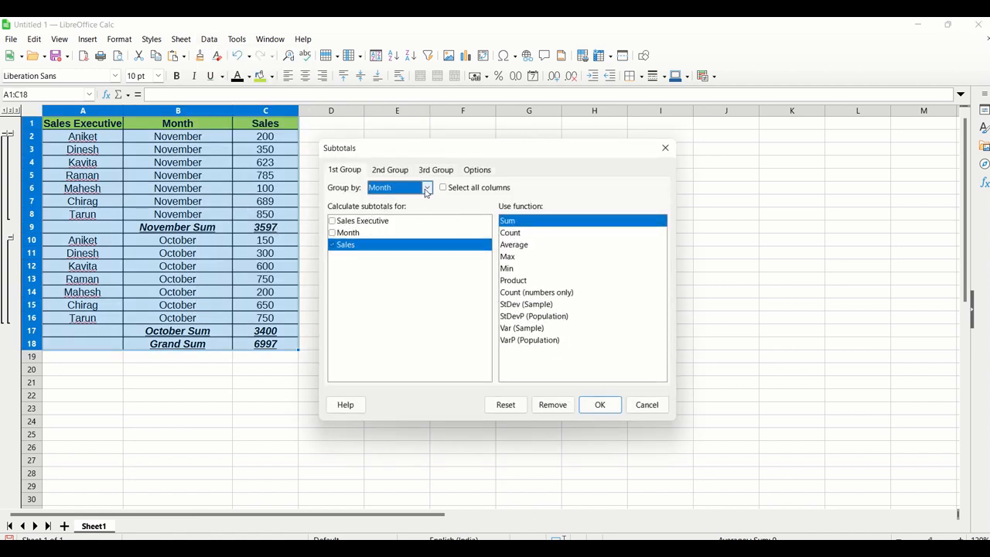
{"action": "left_click", "coordinate": [426, 189]}
{"action": "left_click", "coordinate": [412, 211]}
{"action": "left_click", "coordinate": [509, 247]}
{"action": "left_click", "coordinate": [511, 257]}
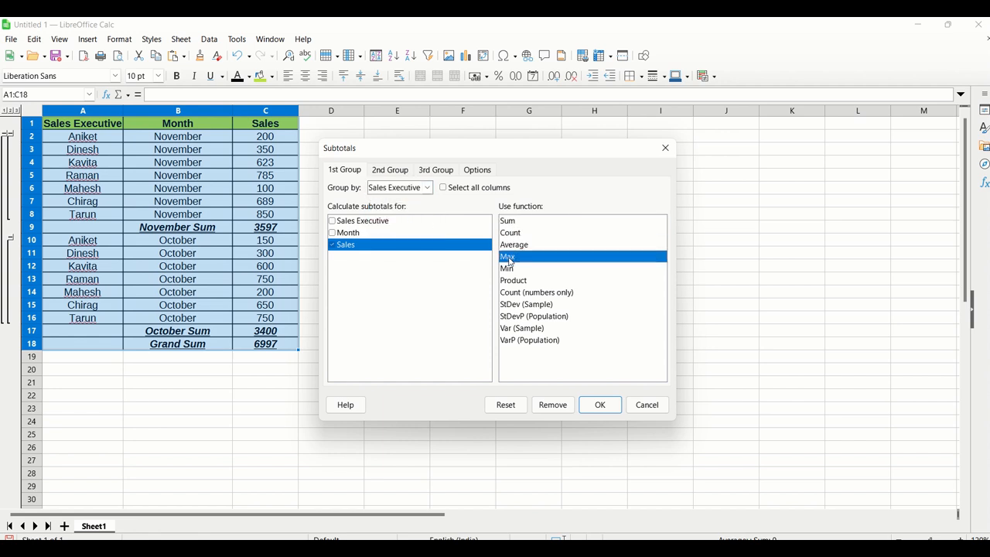
{"action": "left_click", "coordinate": [588, 408]}
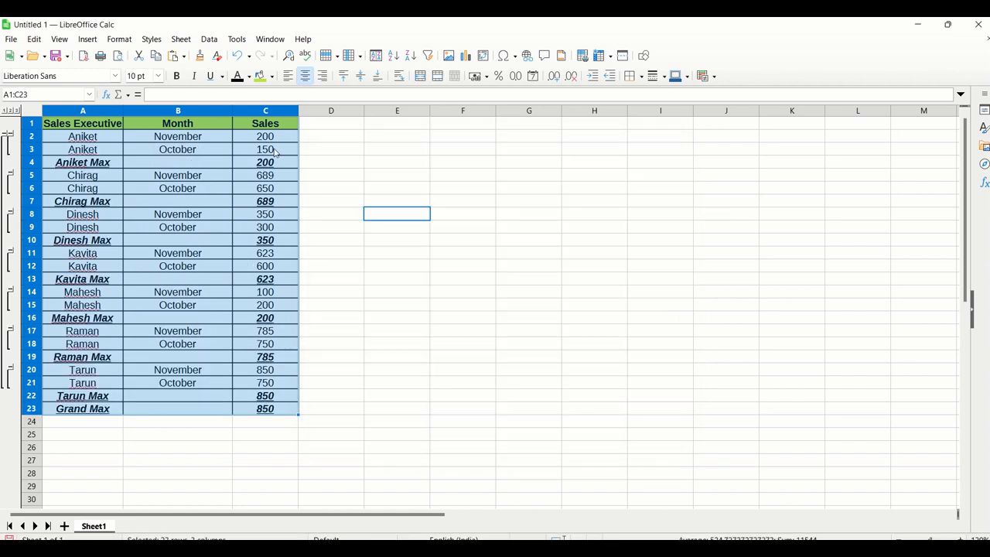
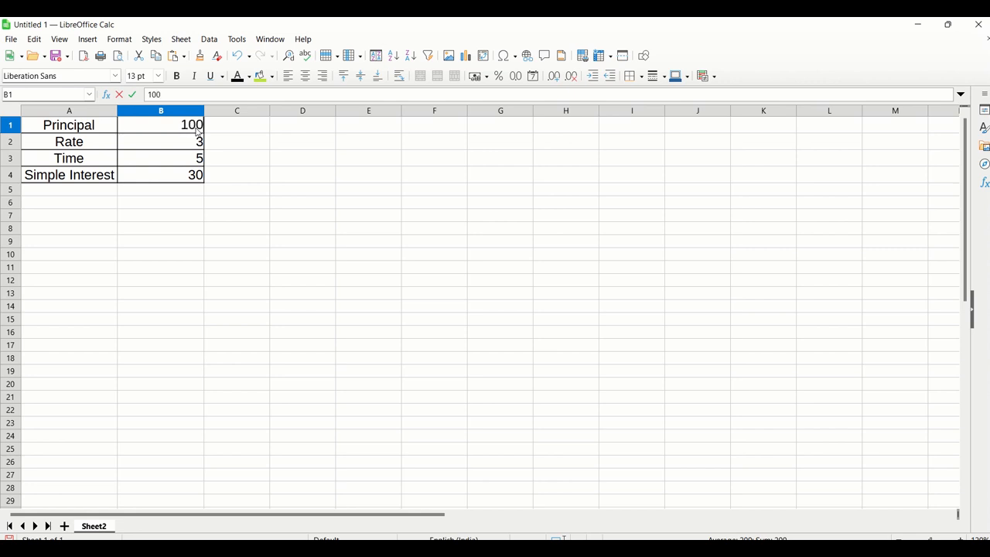
Set the principal to 100 and save A1:B4 as scenario P=100 with a Brick border and Copy back disabled
{"action": "left_click", "coordinate": [229, 172]}
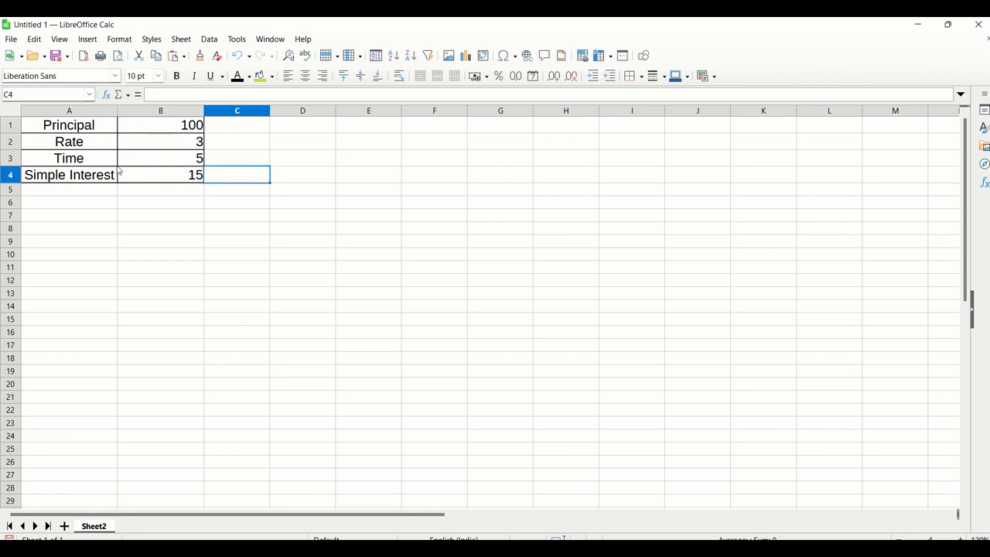
{"action": "left_click_drag", "start_coordinate": [92, 129], "coordinate": [139, 174]}
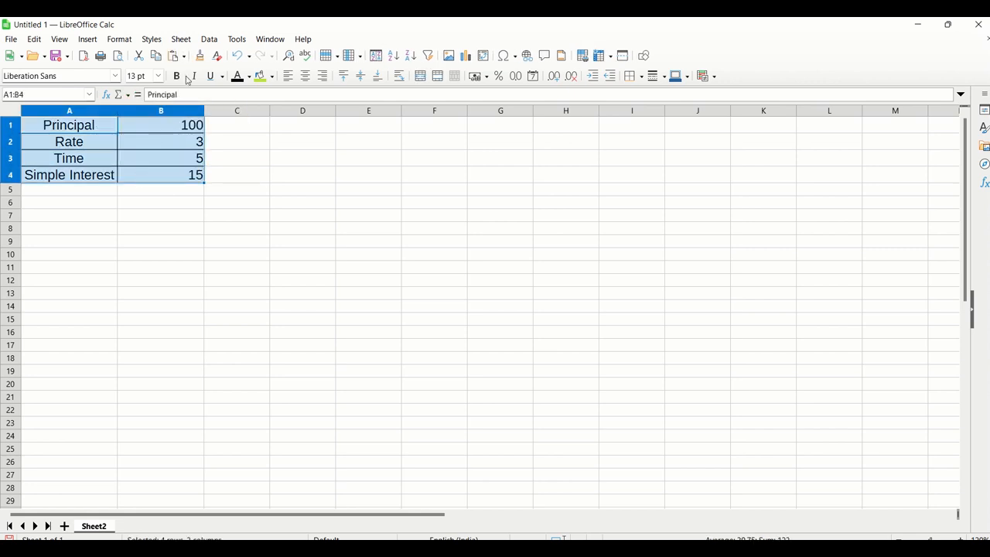
{"action": "left_click", "coordinate": [235, 39]}
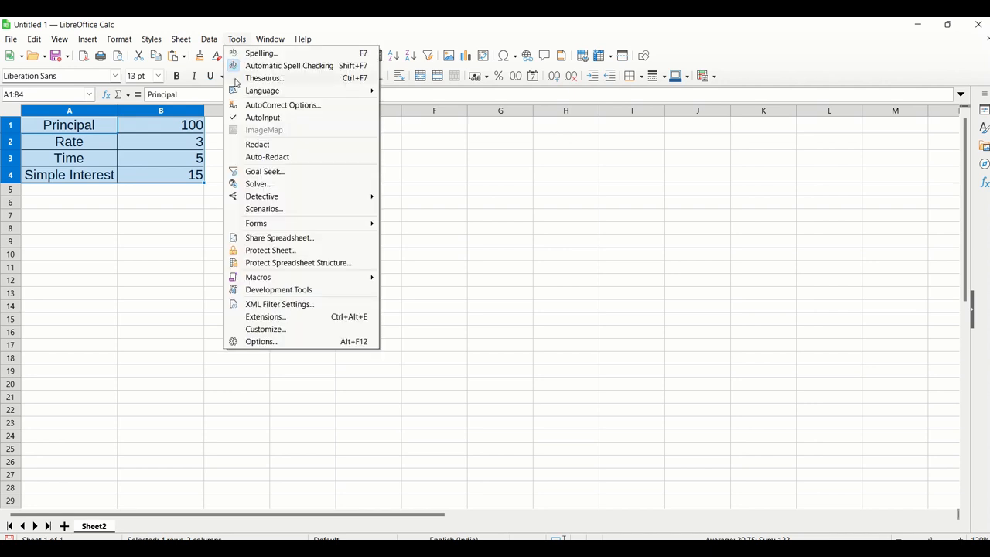
{"action": "left_click", "coordinate": [264, 209]}
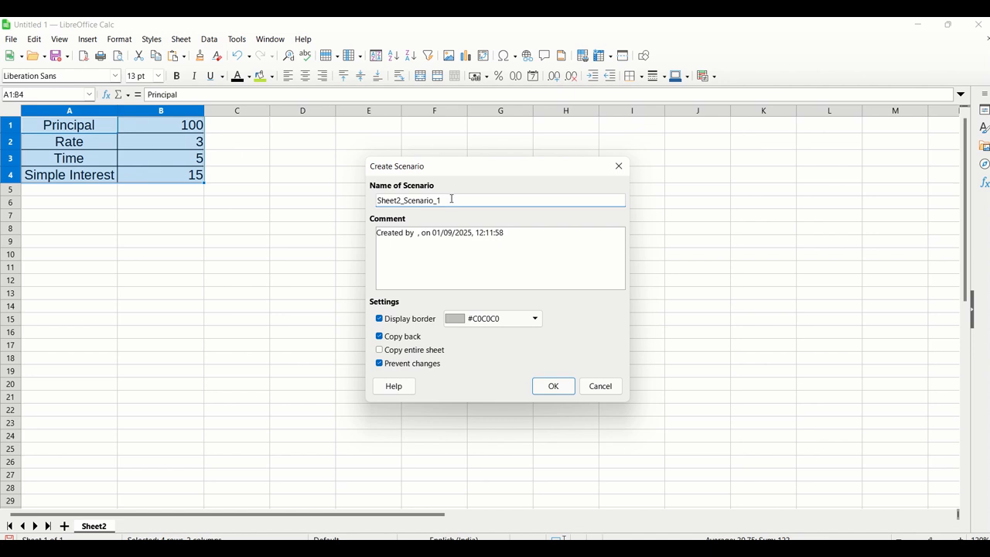
{"action": "left_click_drag", "start_coordinate": [451, 199], "coordinate": [362, 191]}
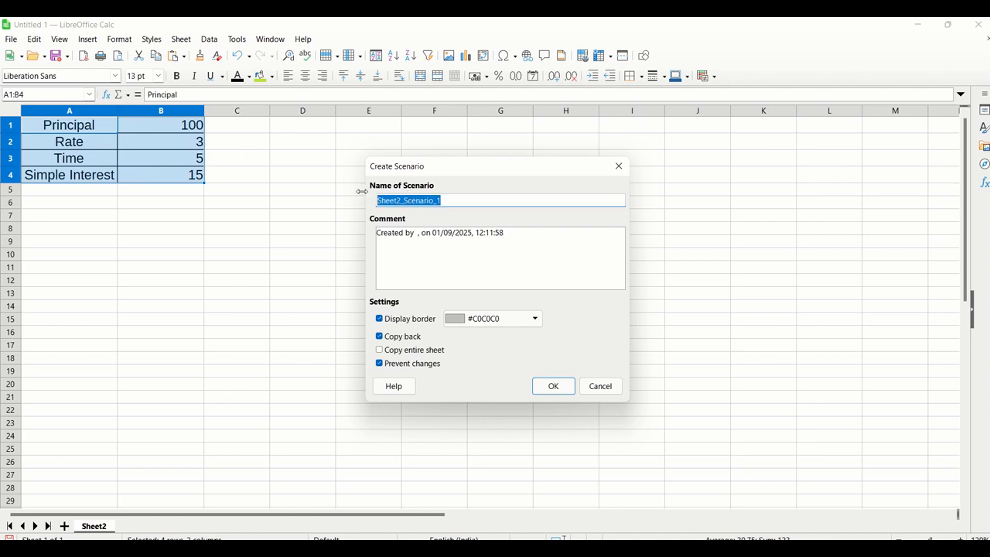
{"action": "type", "text": "P"}
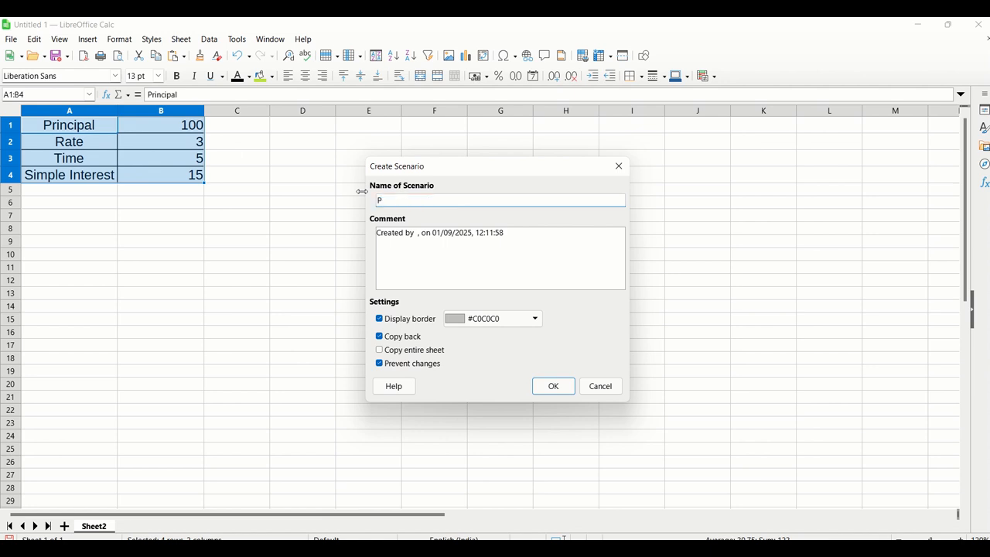
{"action": "type", "text": "=100"}
{"action": "left_click", "coordinate": [472, 320]}
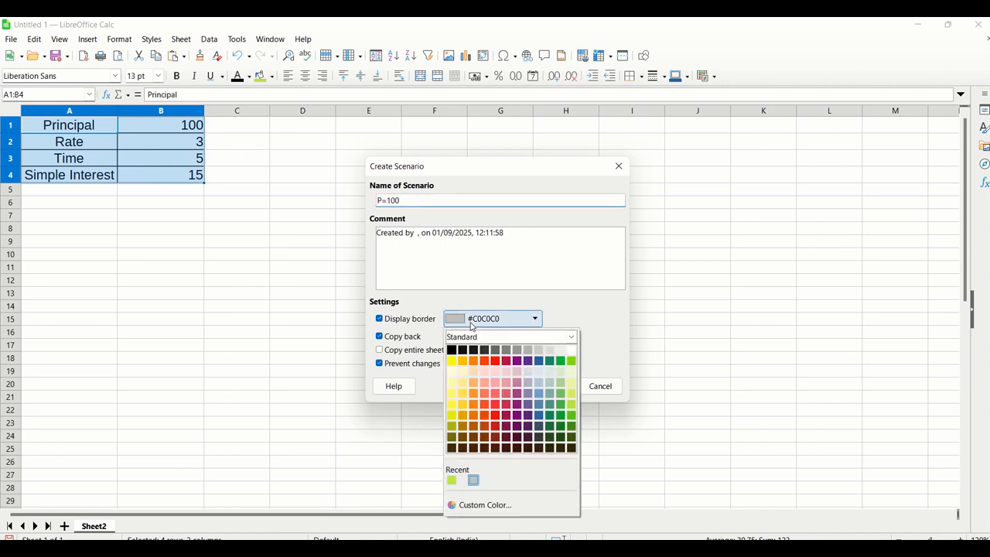
{"action": "left_click", "coordinate": [484, 360]}
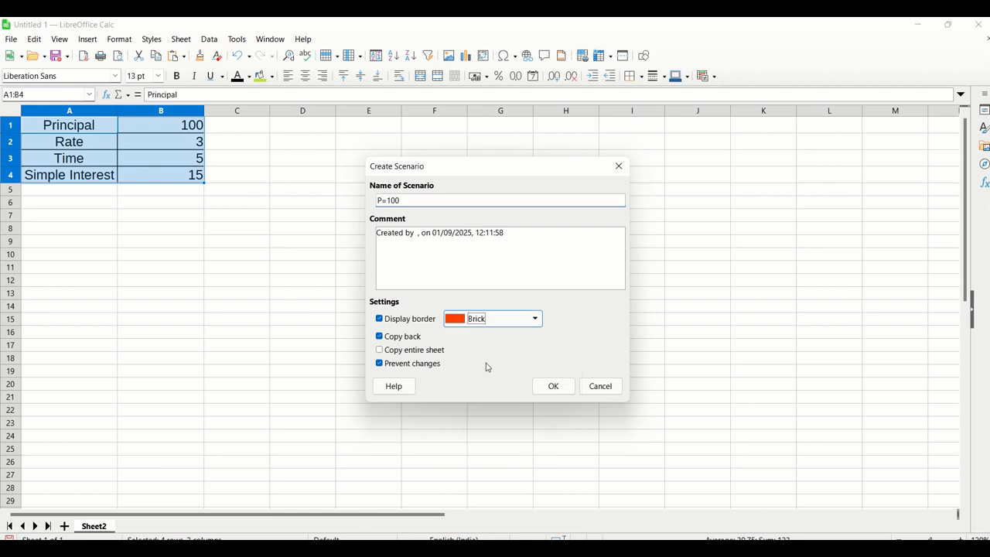
{"action": "left_click", "coordinate": [380, 338]}
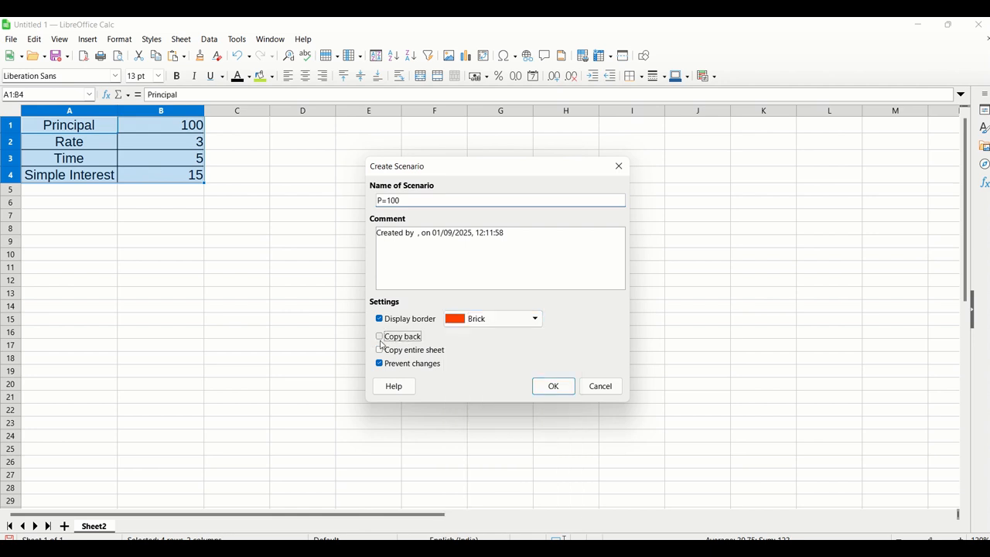
{"action": "left_click", "coordinate": [552, 389]}
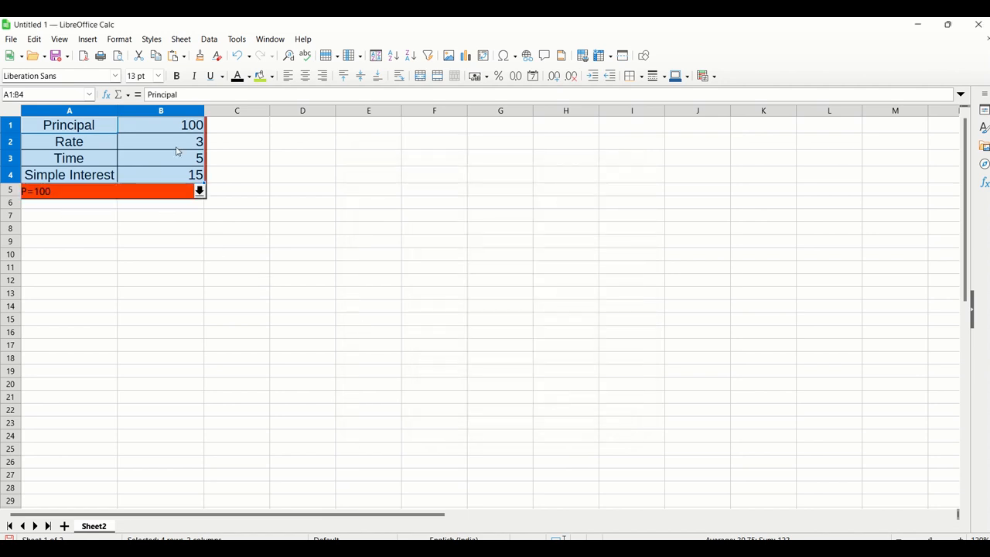
{"action": "left_click", "coordinate": [236, 217]}
Change the Principal value in B1 to 220
{"action": "left_click", "coordinate": [181, 132]}
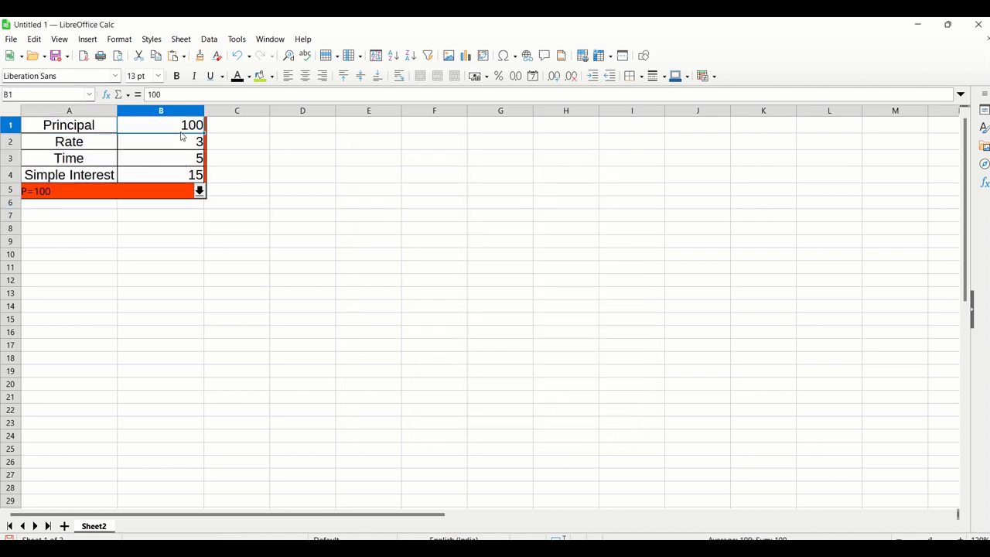
{"action": "type", "text": "220"}
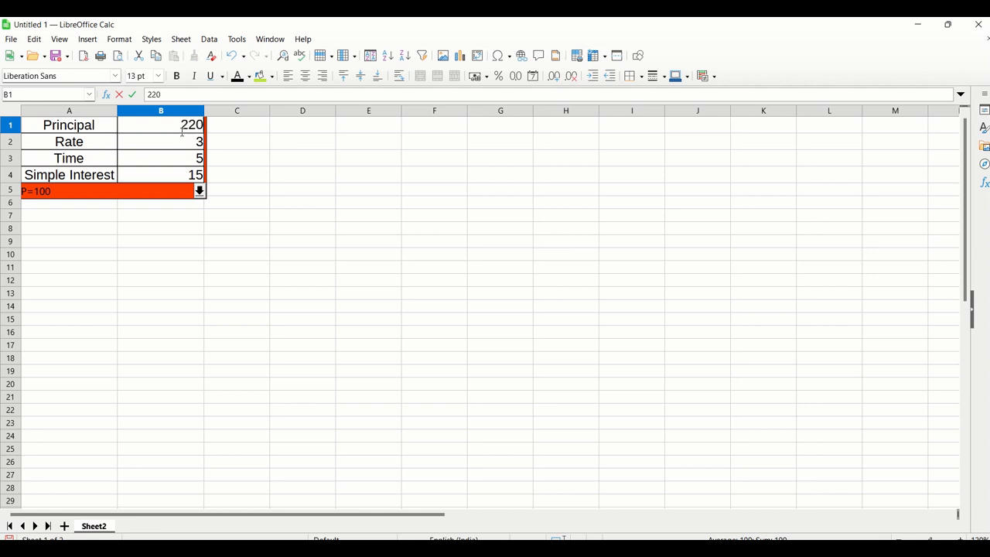
{"action": "left_click", "coordinate": [316, 205]}
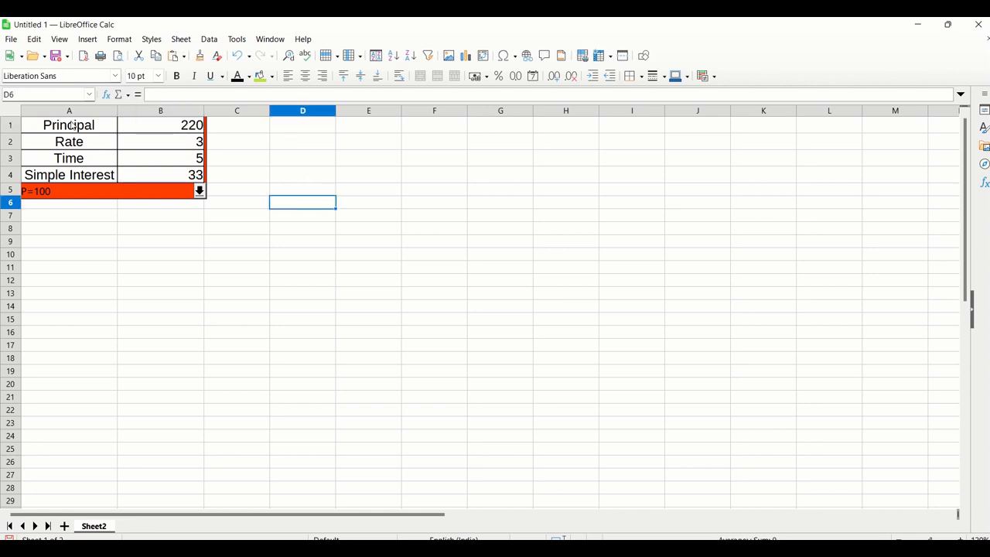
Save A1:B4 as a second scenario named p=220 with Copy back disabled
{"action": "left_click_drag", "start_coordinate": [72, 125], "coordinate": [139, 177]}
{"action": "left_click", "coordinate": [237, 38]}
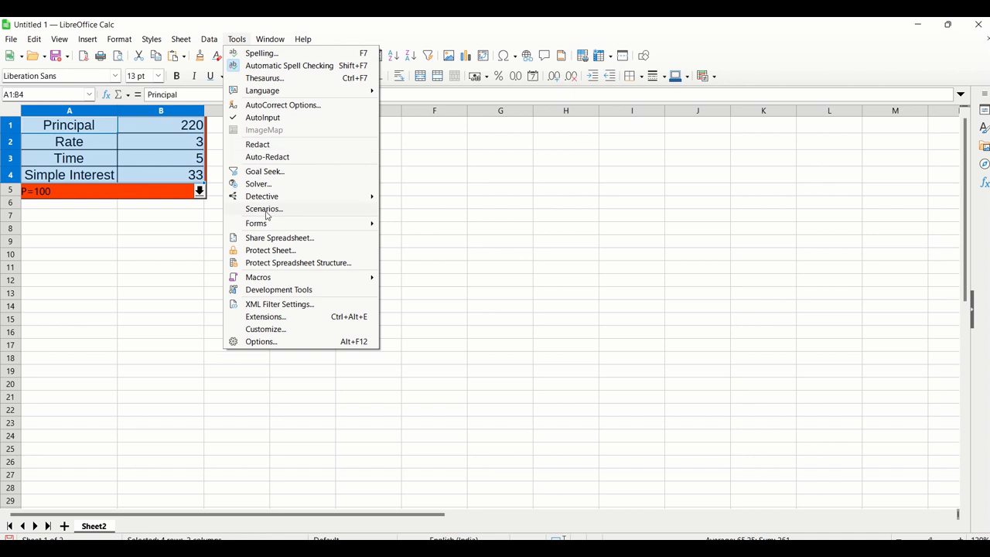
{"action": "left_click", "coordinate": [256, 213]}
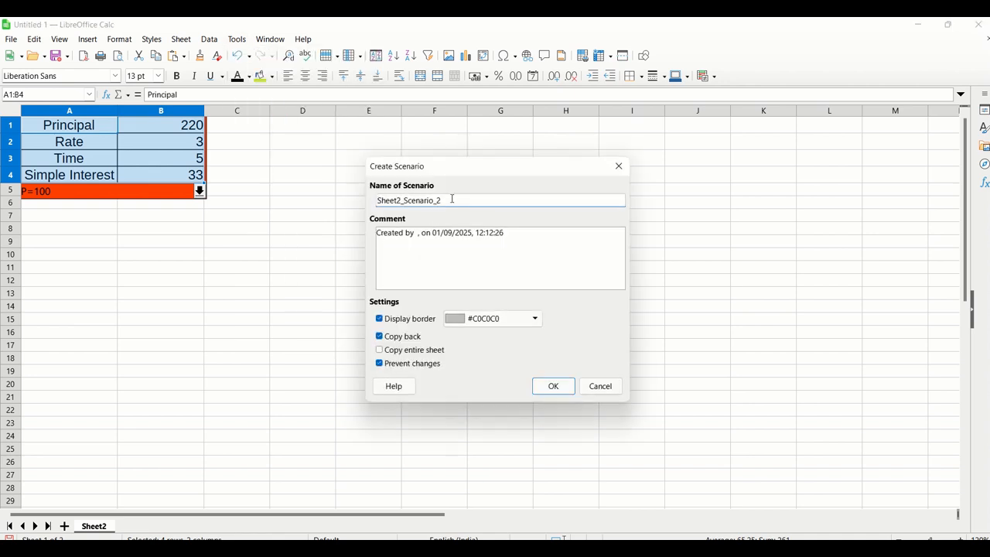
{"action": "left_click_drag", "start_coordinate": [452, 199], "coordinate": [352, 201]}
{"action": "type", "text": "p=220"}
{"action": "left_click", "coordinate": [379, 337]}
{"action": "left_click", "coordinate": [552, 385]}
{"action": "left_click", "coordinate": [305, 268]}
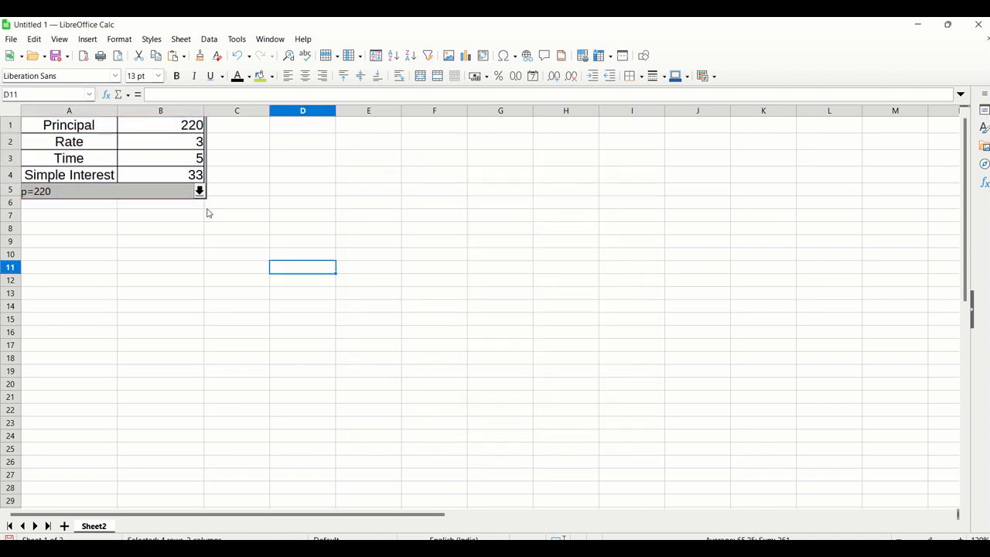
Switch the table to scenario P=100 and back to p=220 to compare the results
{"action": "left_click", "coordinate": [200, 191]}
{"action": "left_click", "coordinate": [175, 205]}
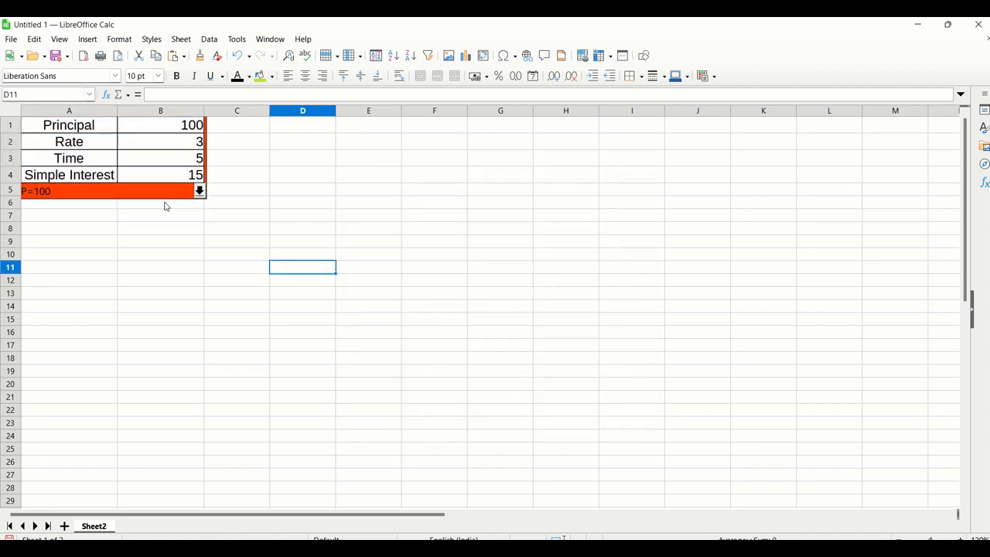
{"action": "left_click", "coordinate": [199, 191]}
{"action": "left_click", "coordinate": [170, 217]}
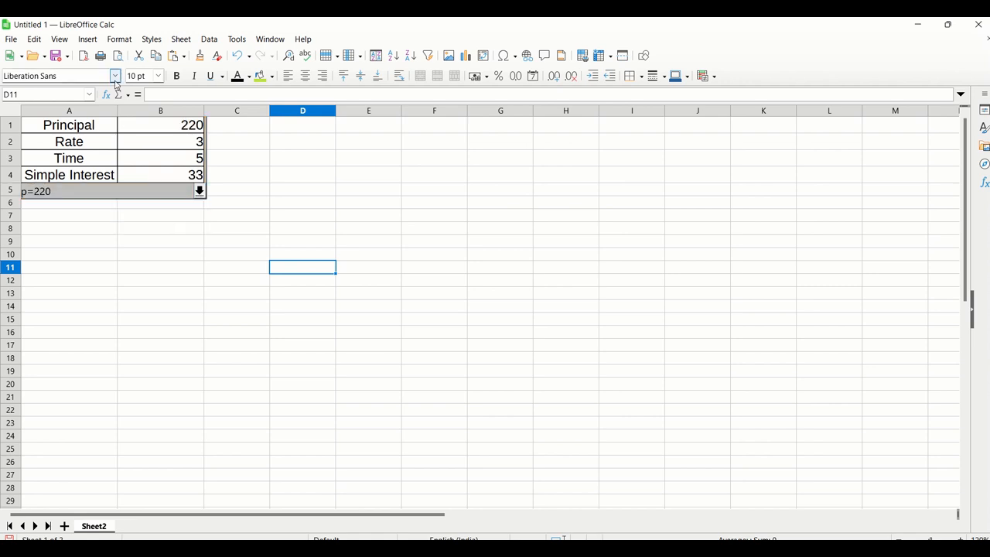
Change the Rate value in B2 to 5
{"action": "left_click", "coordinate": [190, 147]}
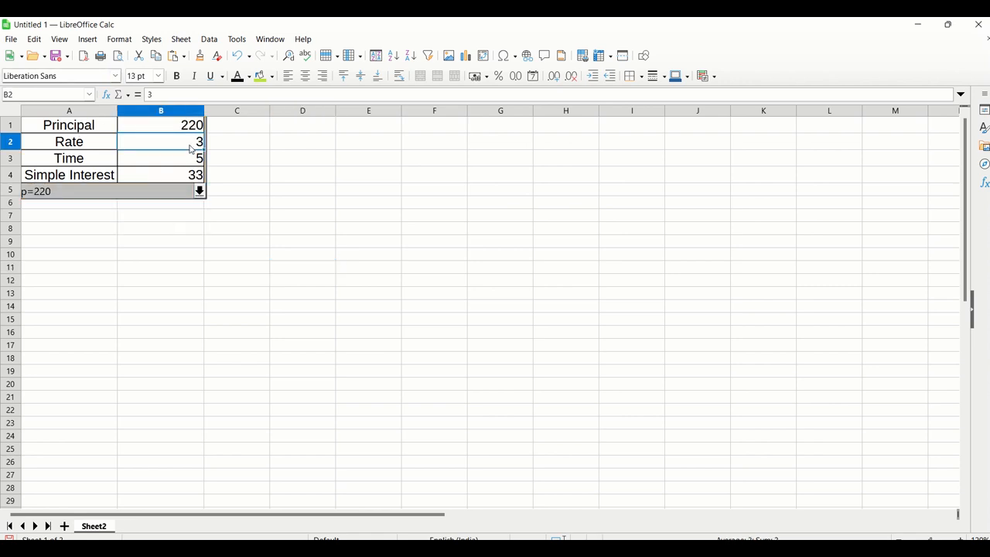
{"action": "type", "text": "5"}
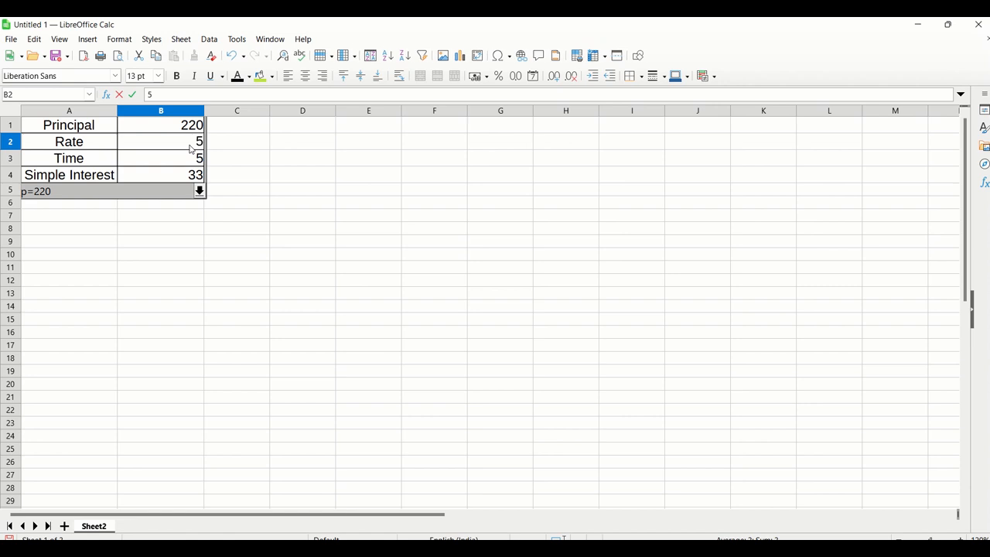
{"action": "left_click", "coordinate": [241, 187]}
Save A1:B4 as a third scenario named r=5% with a Lime border
{"action": "left_click_drag", "start_coordinate": [85, 130], "coordinate": [155, 175]}
{"action": "left_click", "coordinate": [236, 39]}
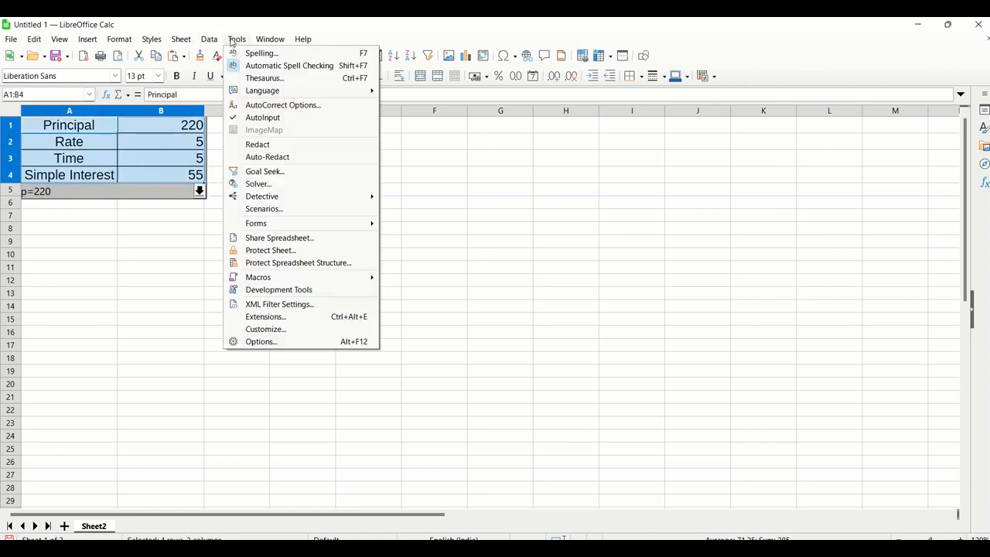
{"action": "left_click", "coordinate": [275, 211]}
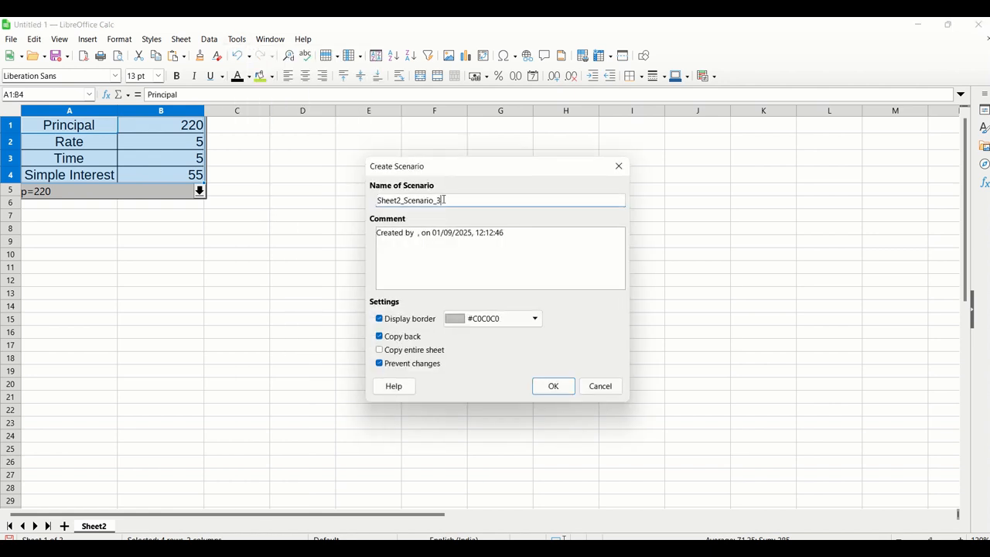
{"action": "type", "text": "r=5%"}
{"action": "left_click", "coordinate": [493, 320]}
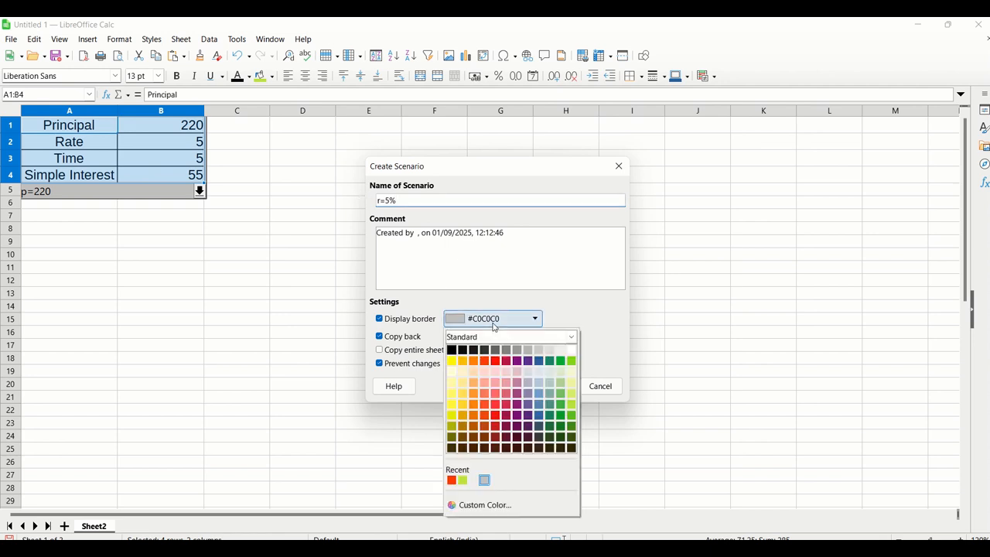
{"action": "left_click", "coordinate": [570, 361]}
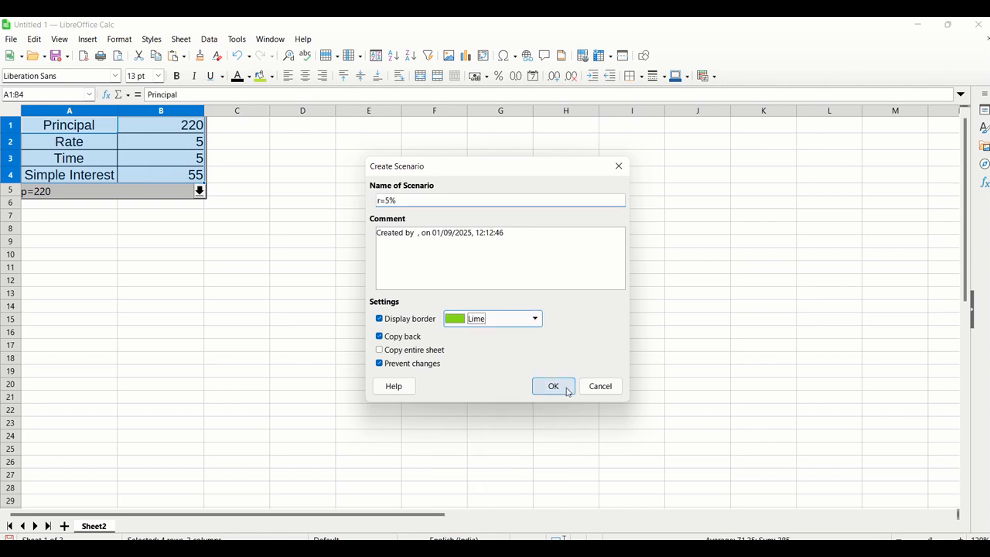
{"action": "left_click", "coordinate": [568, 388]}
{"action": "left_click", "coordinate": [304, 291]}
Apply scenario p=220 to the table, followed by scenario P=100
{"action": "left_click", "coordinate": [199, 191]}
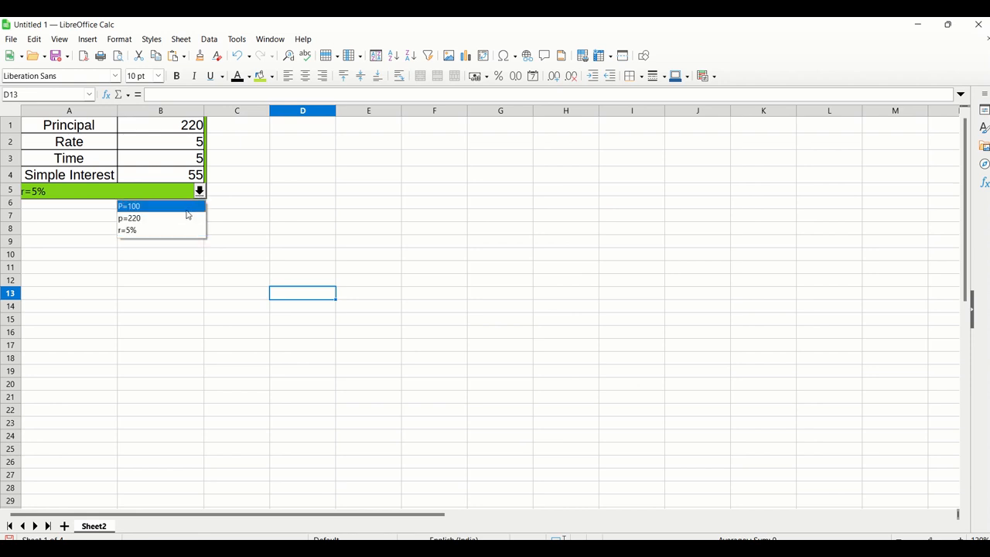
{"action": "left_click", "coordinate": [187, 217]}
{"action": "left_click", "coordinate": [199, 191]}
{"action": "left_click", "coordinate": [178, 206]}
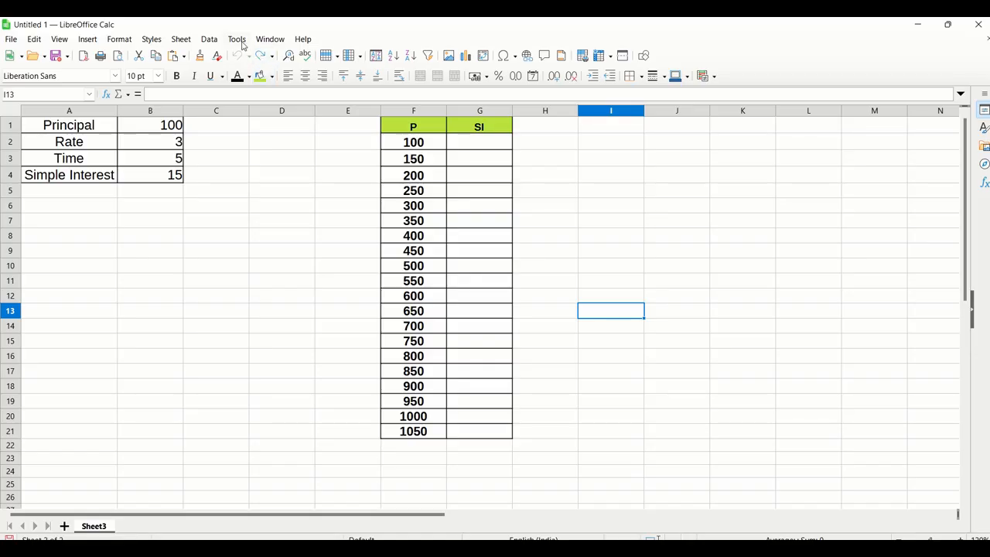
{"action": "left_click", "coordinate": [239, 39]}
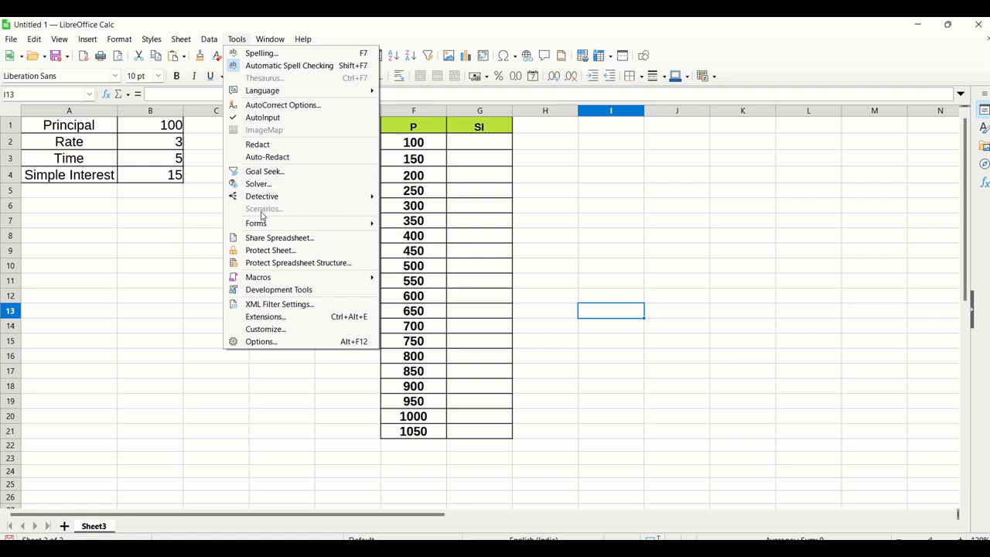
{"action": "left_click", "coordinate": [209, 198]}
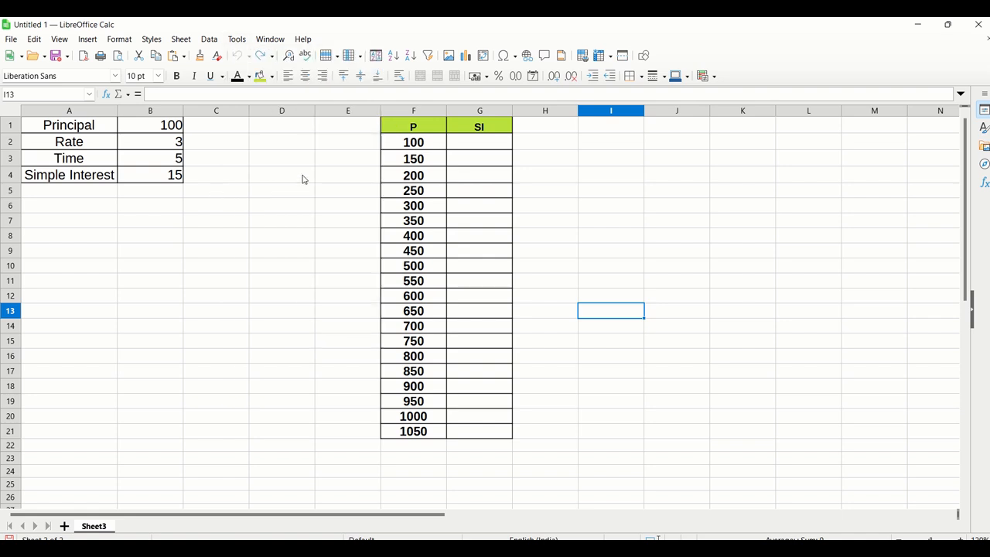
{"action": "left_click", "coordinate": [402, 149]}
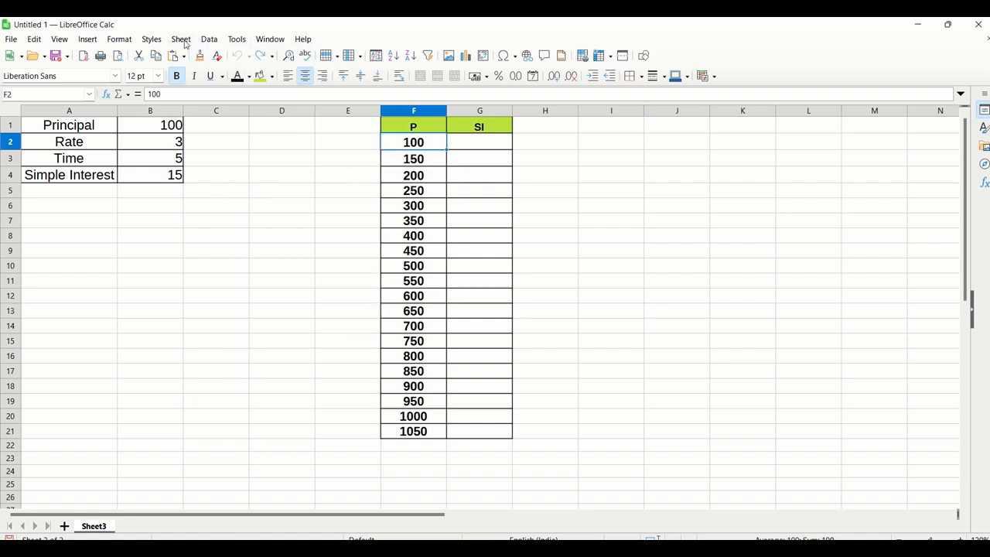
{"action": "left_click", "coordinate": [503, 222]}
Fill the SI column for F2:G21 with Multiple Operations, using $B$4 as the formula and $B$1 as the column input cell
{"action": "left_click_drag", "start_coordinate": [426, 146], "coordinate": [466, 433]}
{"action": "left_click", "coordinate": [207, 39]}
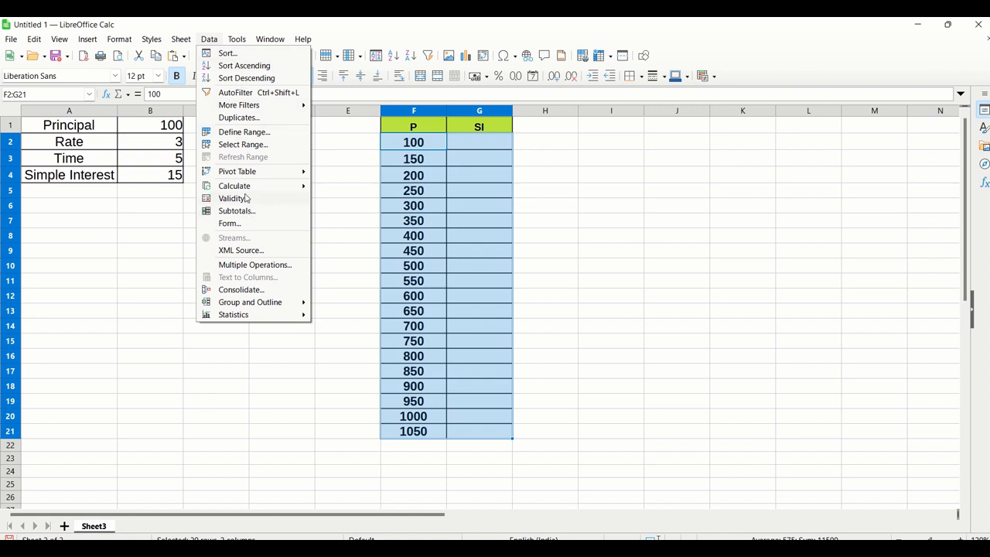
{"action": "left_click", "coordinate": [246, 265]}
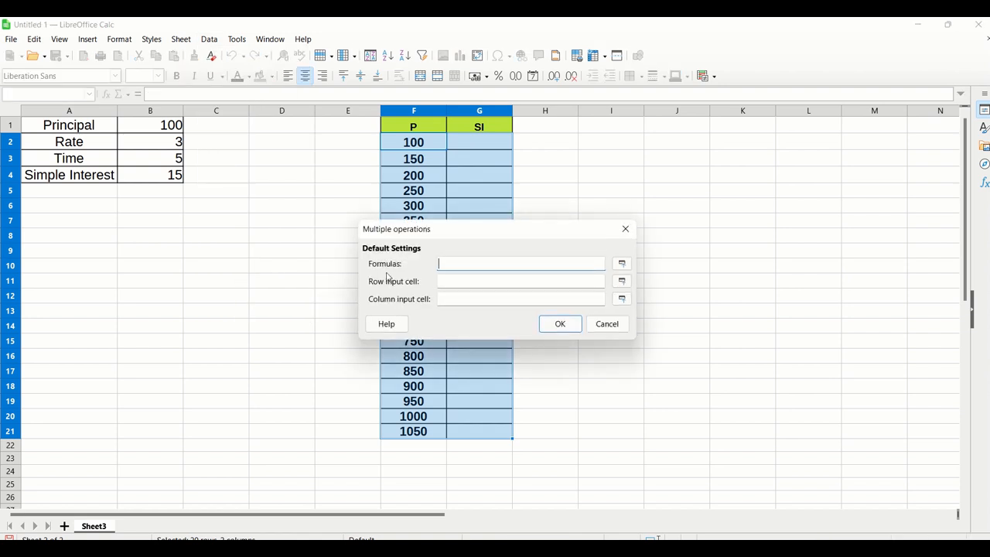
{"action": "left_click", "coordinate": [168, 186]}
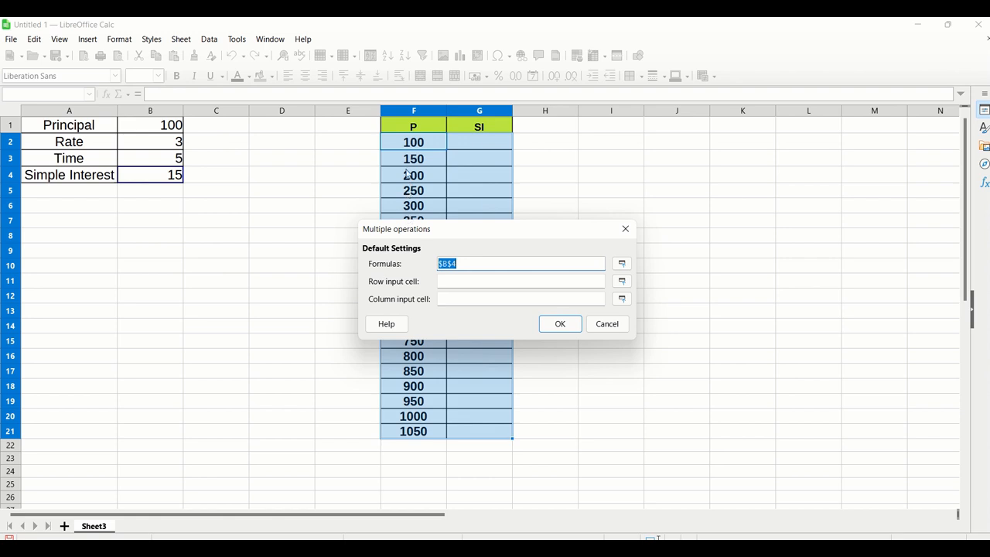
{"action": "left_click", "coordinate": [444, 300]}
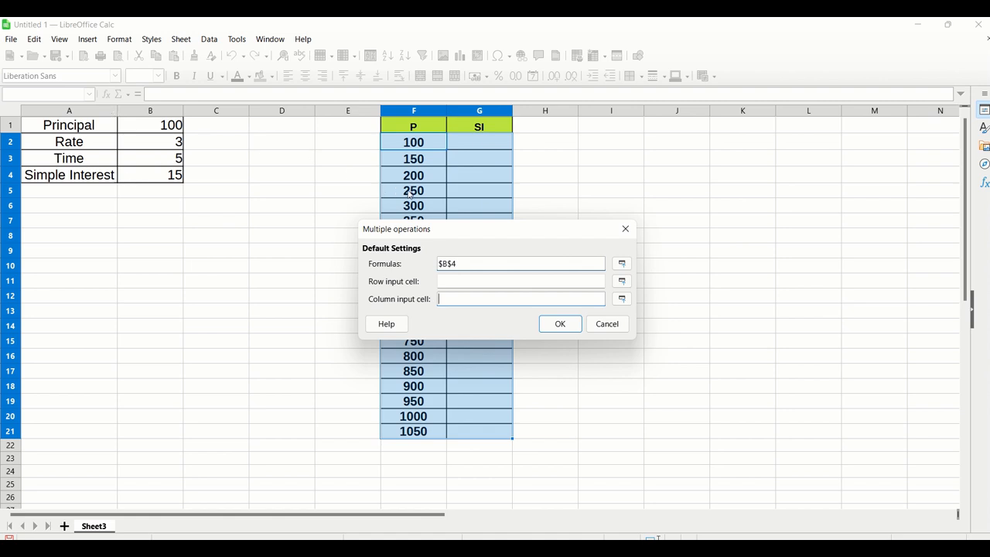
{"action": "left_click", "coordinate": [180, 126]}
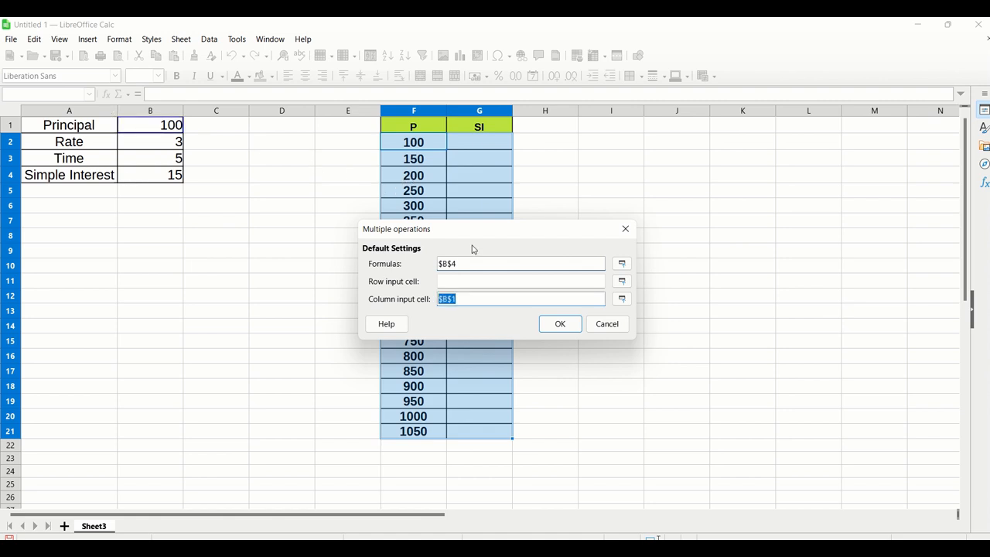
{"action": "left_click", "coordinate": [560, 326]}
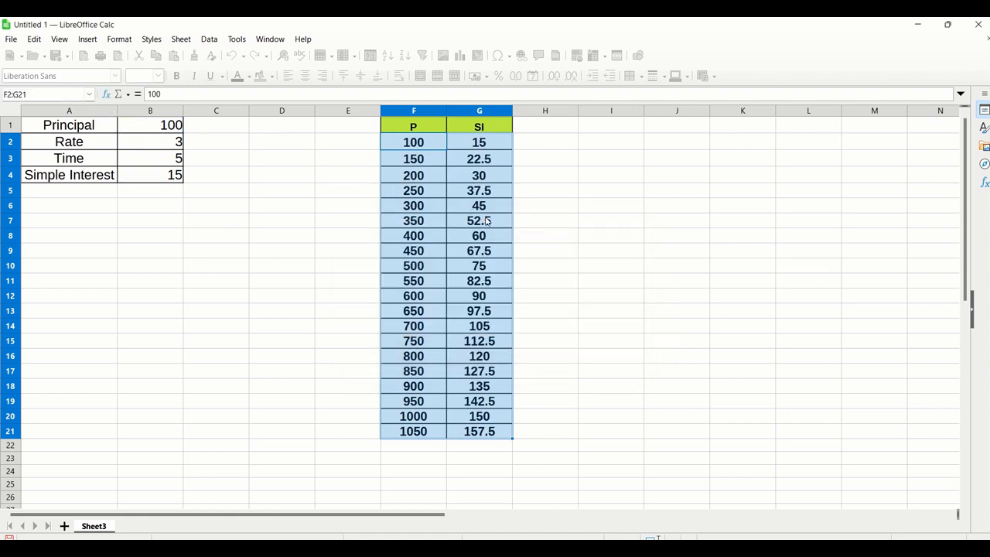
Set the Principal in B1 to 700 and compare the calculated simple interest with the matching row F14:G14
{"action": "left_click", "coordinate": [423, 148]}
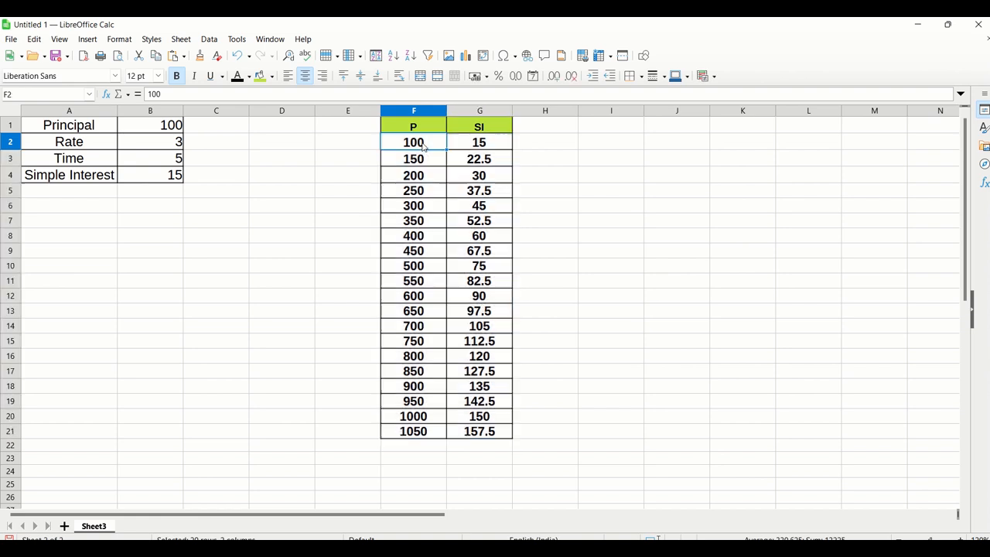
{"action": "left_click", "coordinate": [490, 144]}
{"action": "left_click", "coordinate": [172, 126]}
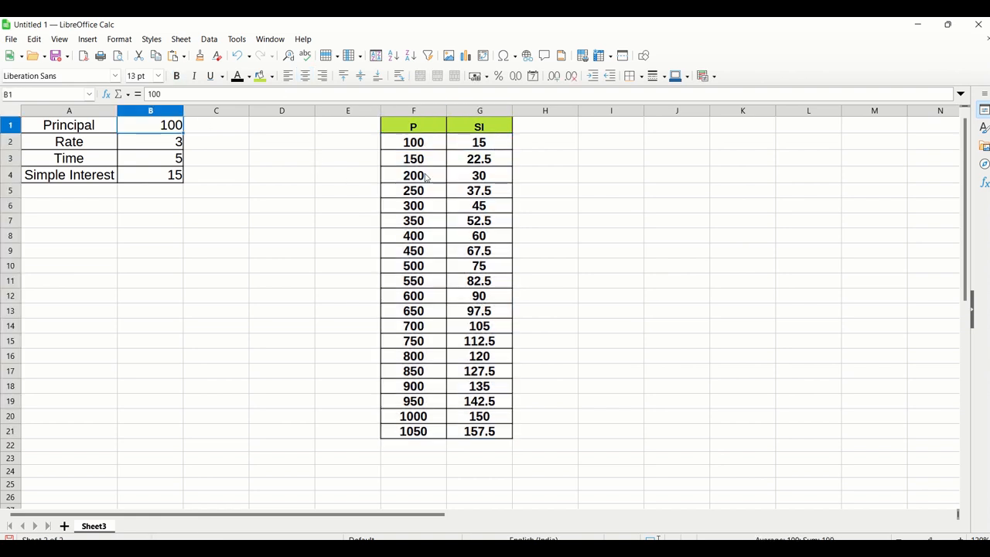
{"action": "type", "text": "7"}
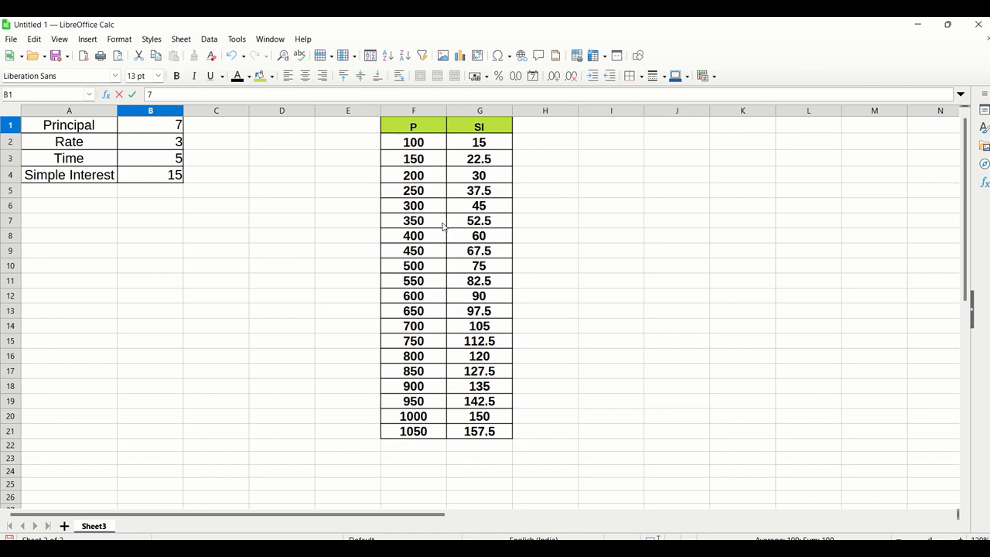
{"action": "type", "text": "00"}
{"action": "left_click", "coordinate": [232, 312]}
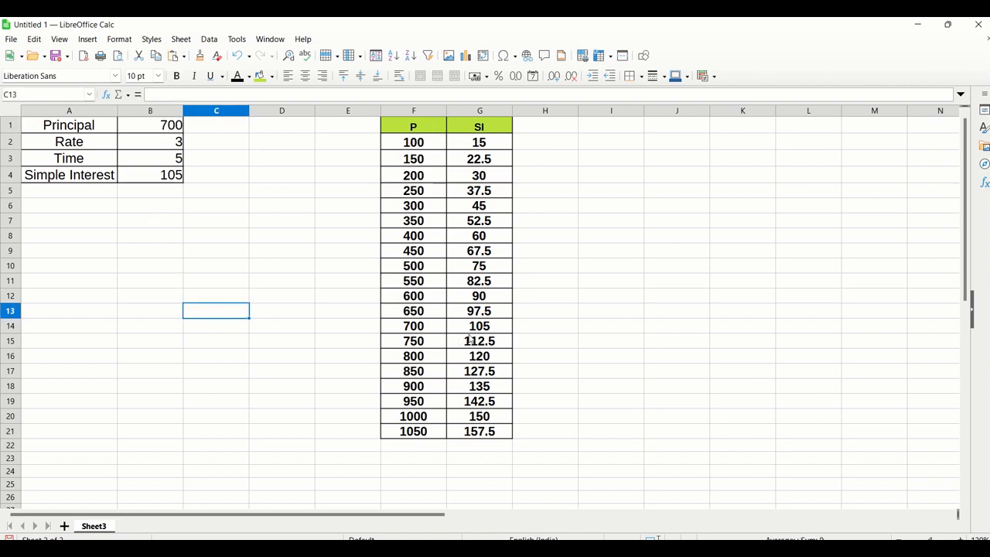
{"action": "left_click_drag", "start_coordinate": [444, 327], "coordinate": [477, 331]}
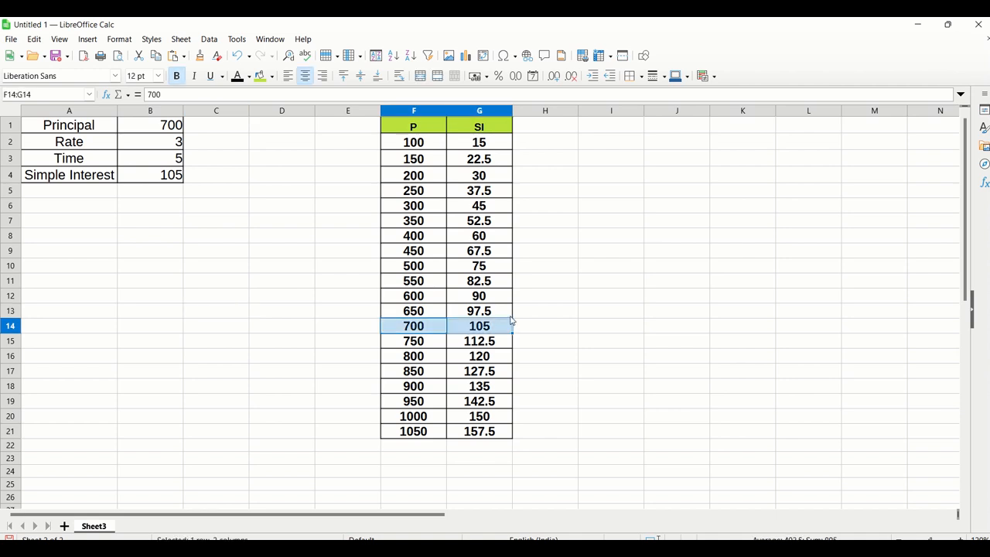
{"action": "left_click", "coordinate": [535, 241]}
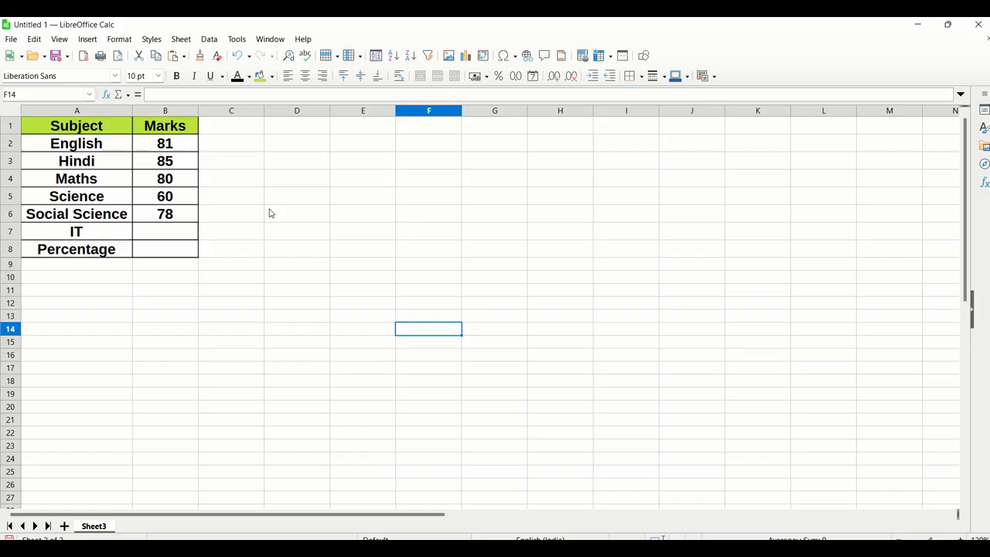
Examine the subject marks in B2:B6 and the empty IT mark cell B7
{"action": "left_click", "coordinate": [270, 213]}
{"action": "left_click", "coordinate": [176, 150]}
{"action": "left_click", "coordinate": [170, 168]}
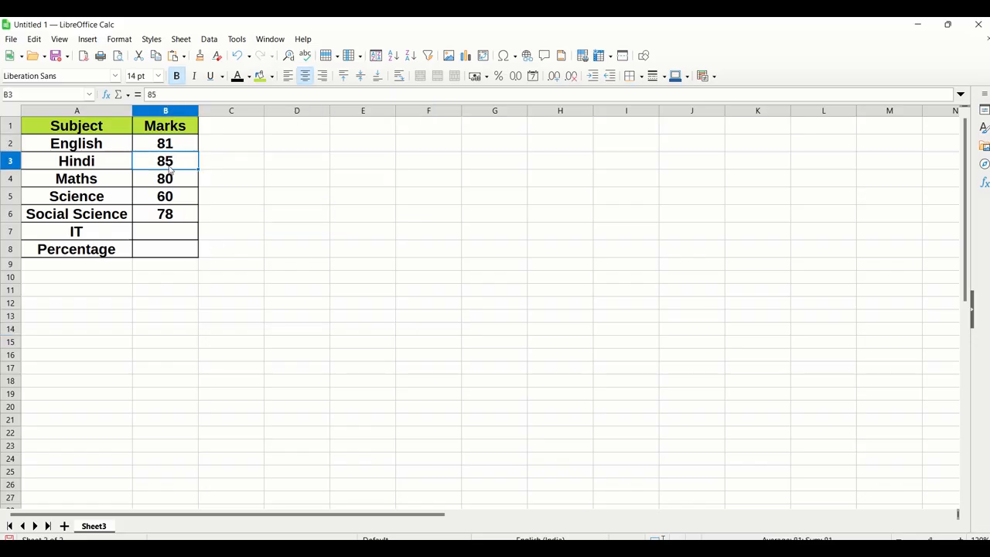
{"action": "left_click", "coordinate": [168, 180]}
{"action": "left_click", "coordinate": [168, 195]}
{"action": "left_click", "coordinate": [161, 217]}
{"action": "left_click", "coordinate": [176, 232]}
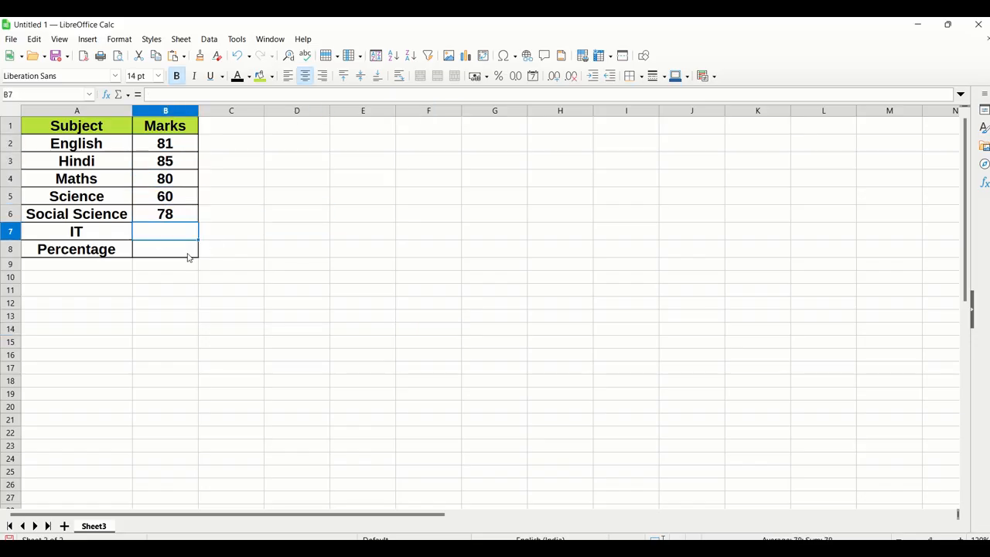
Calculate the Percentage in B8 with the formula =AVERAGE(B2:B7)
{"action": "left_click", "coordinate": [187, 258]}
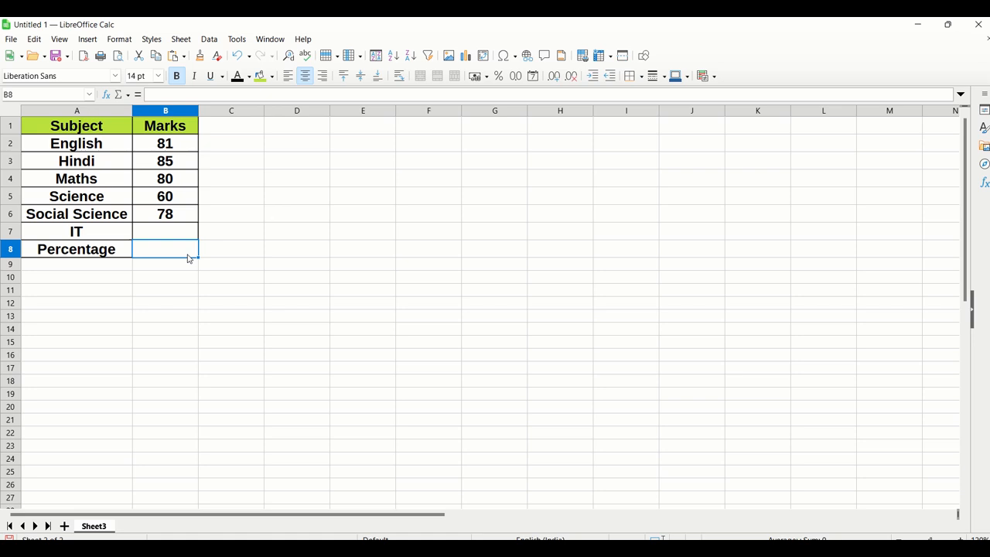
{"action": "type", "text": "=aver"}
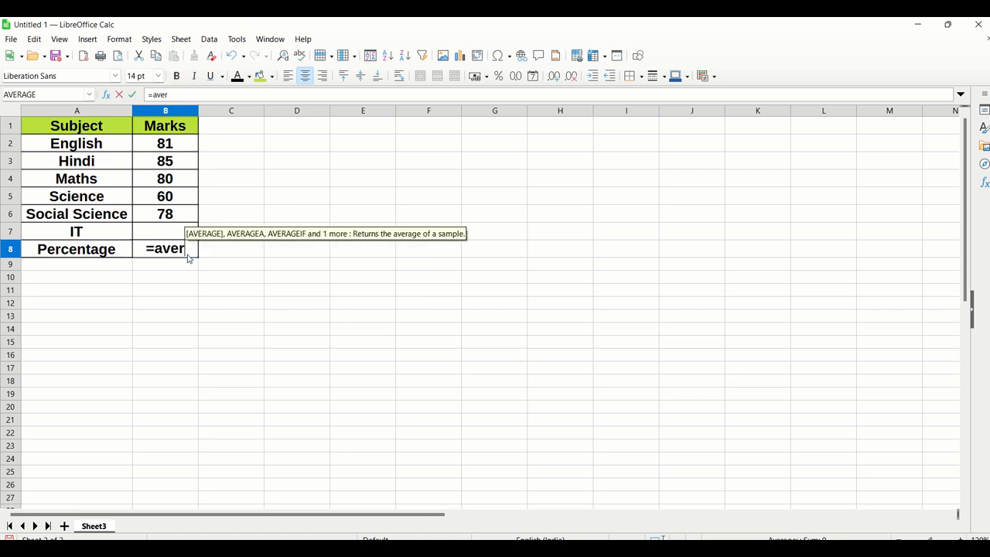
{"action": "type", "text": "age("}
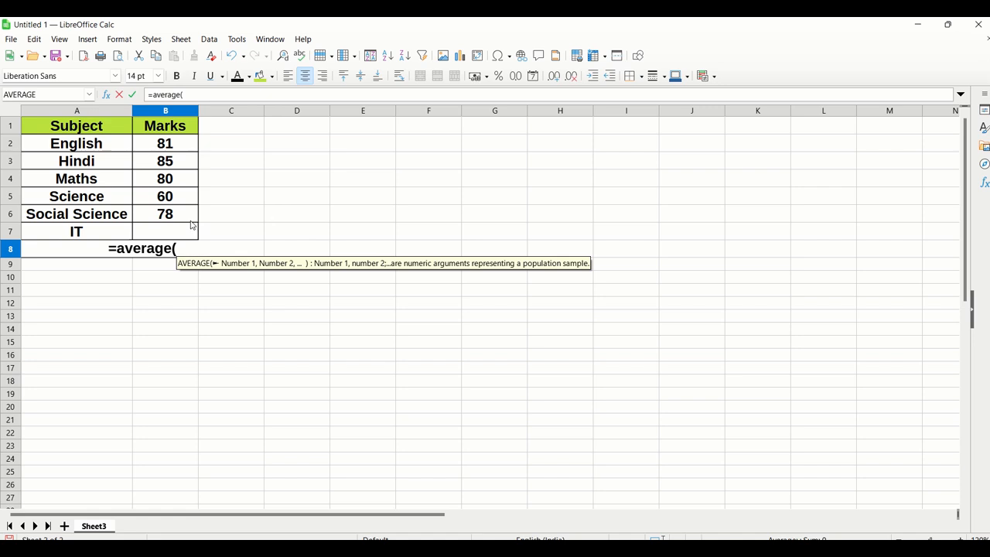
{"action": "left_click_drag", "start_coordinate": [183, 150], "coordinate": [175, 232]}
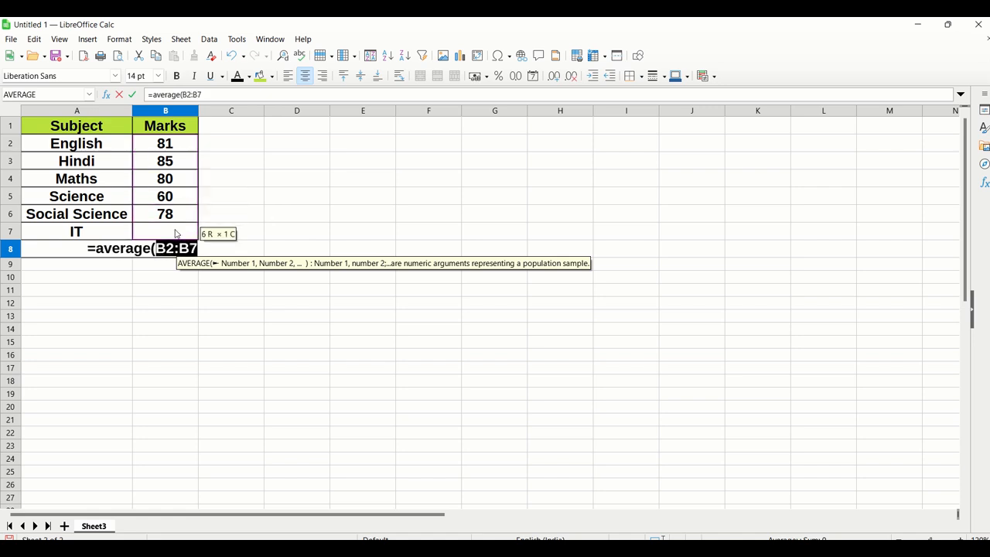
{"action": "key", "text": "Return"}
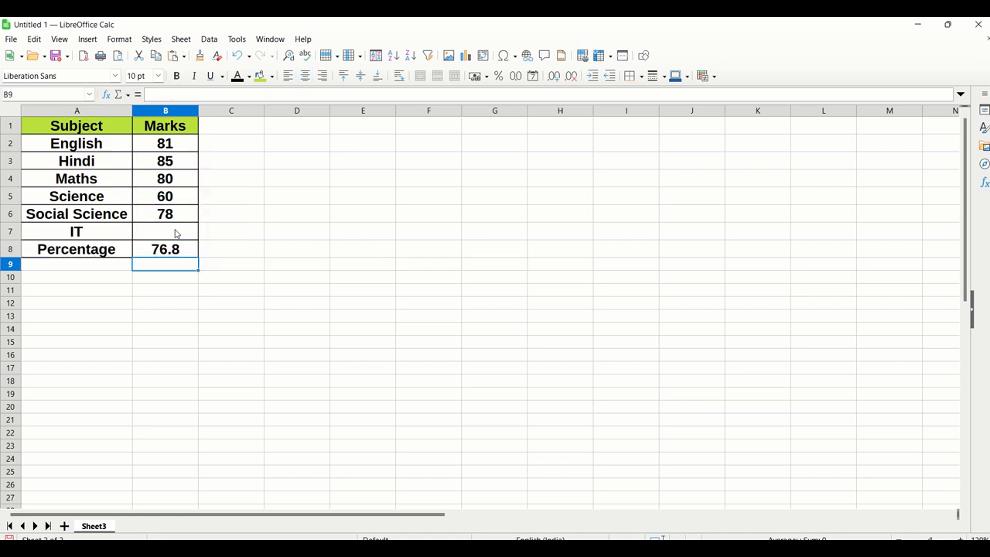
Run Goal Seek with formula cell $B$8, target value 80 and variable cell $B$7, inserting the result into the IT mark
{"action": "left_click", "coordinate": [322, 197]}
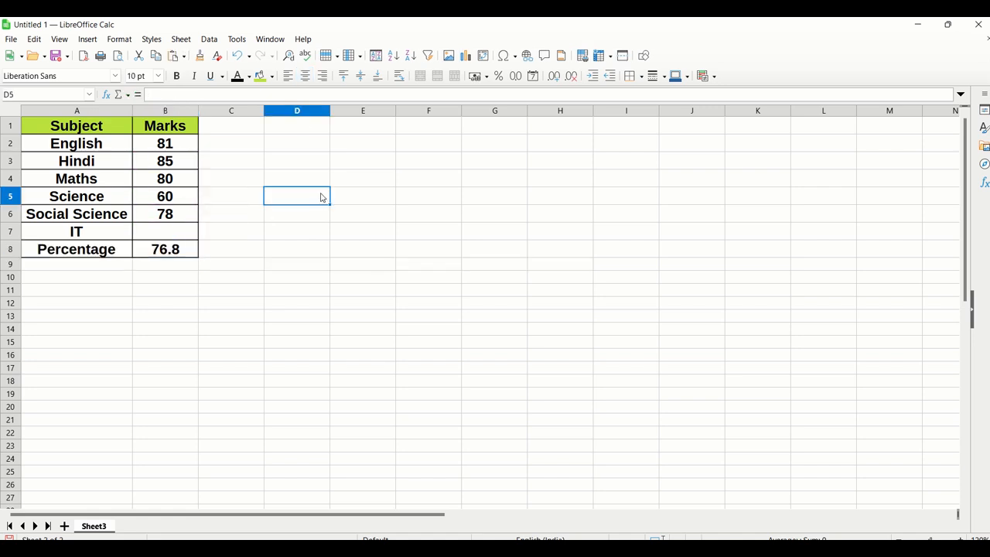
{"action": "left_click", "coordinate": [236, 38]}
{"action": "left_click", "coordinate": [272, 172]}
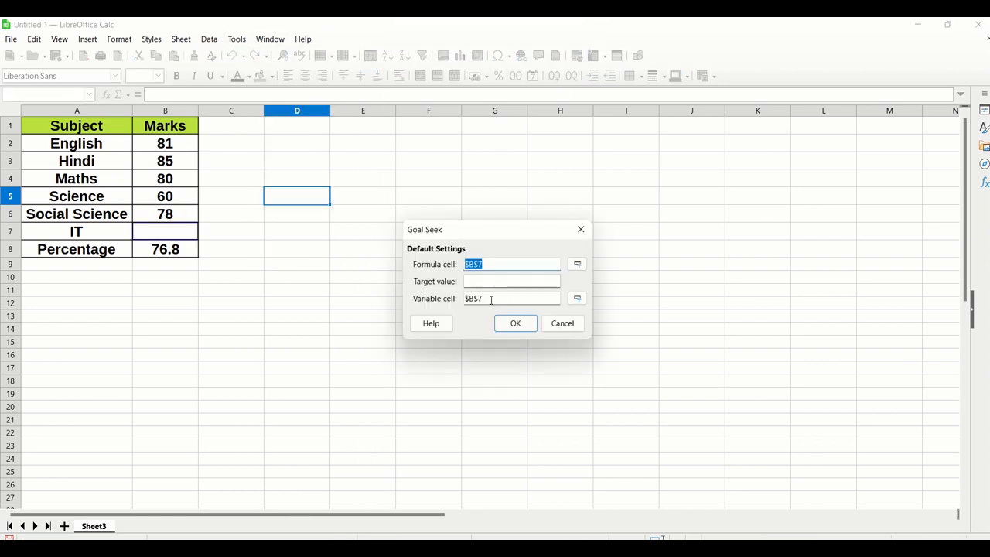
{"action": "left_click", "coordinate": [491, 301]}
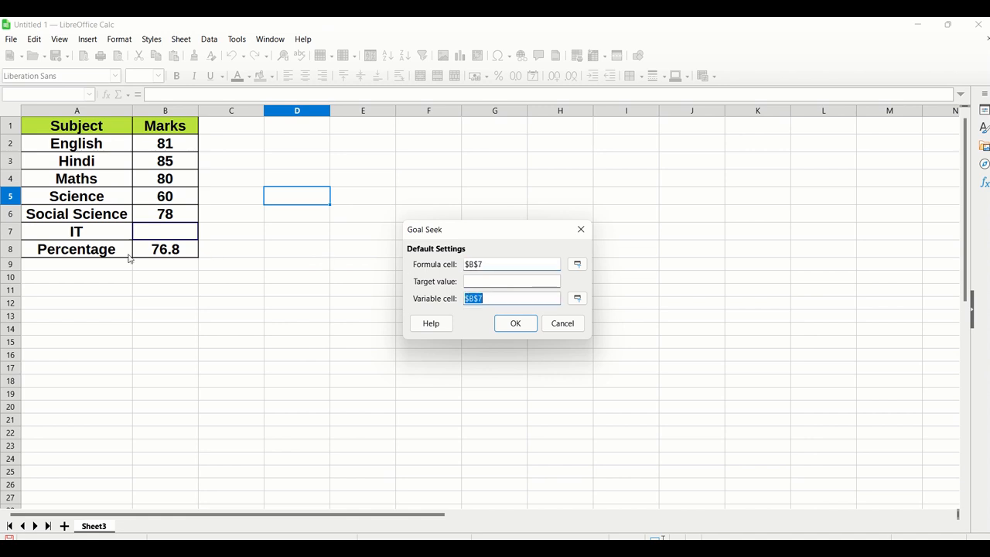
{"action": "left_click", "coordinate": [513, 264]}
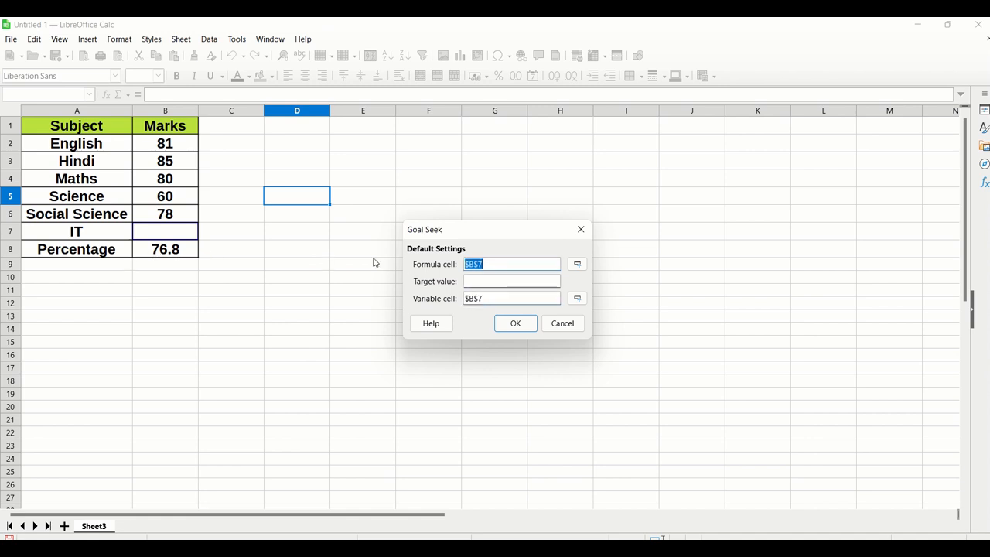
{"action": "left_click", "coordinate": [175, 252]}
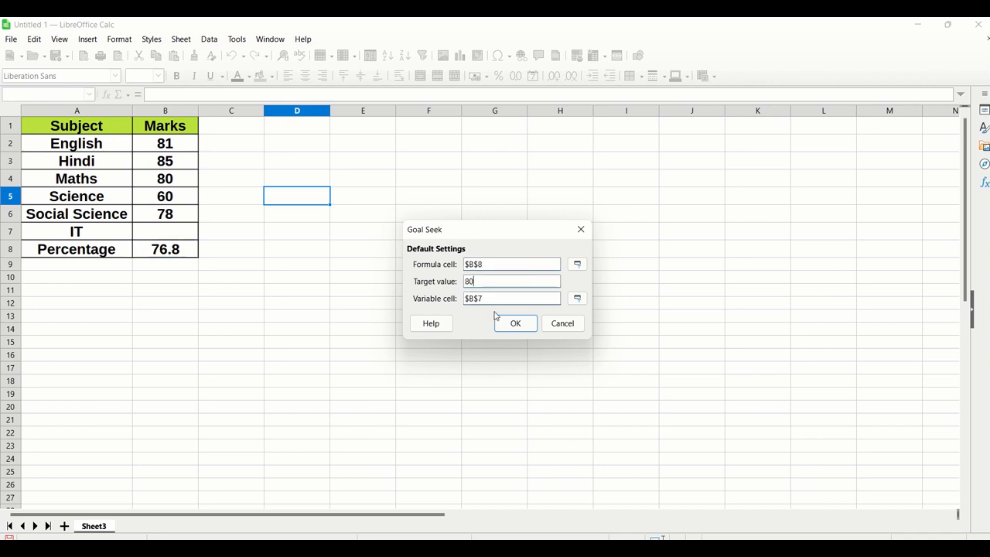
{"action": "double_click", "coordinate": [499, 300]}
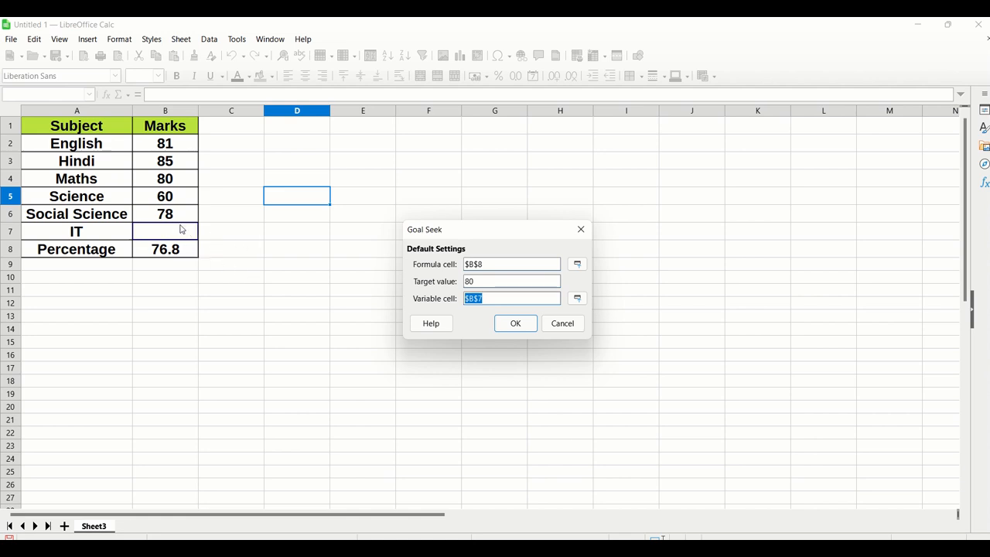
{"action": "left_click", "coordinate": [518, 325]}
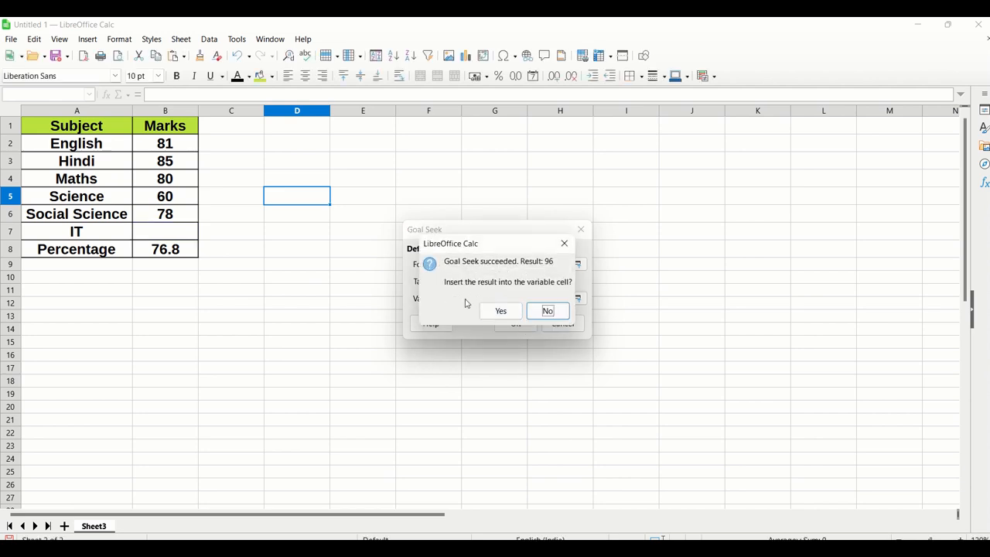
{"action": "left_click", "coordinate": [503, 311]}
{"action": "left_click", "coordinate": [317, 328]}
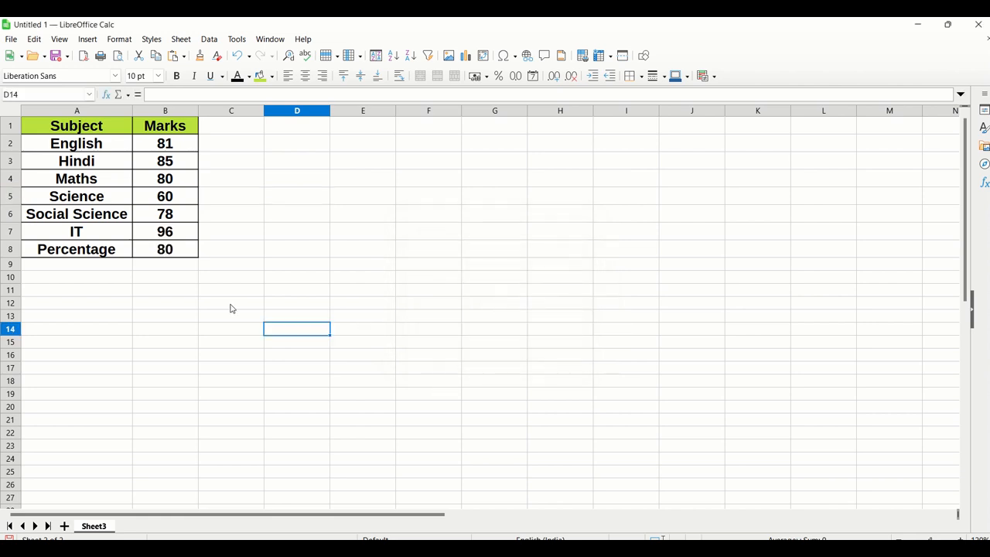
Run Goal Seek on B8 with target value 90 and variable cell $B$7, and decline inserting the result
{"action": "left_click", "coordinate": [159, 249]}
{"action": "left_click", "coordinate": [236, 39]}
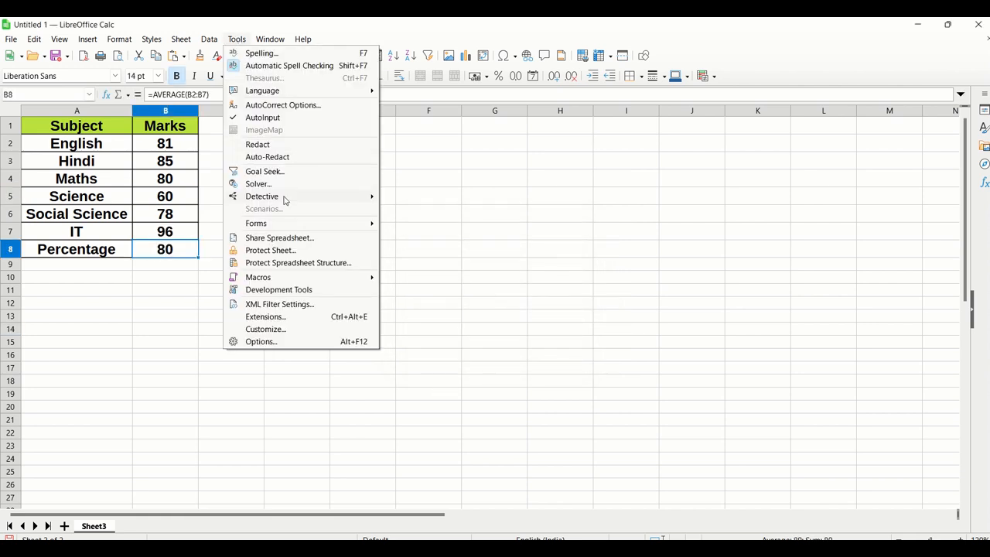
{"action": "left_click", "coordinate": [263, 172]}
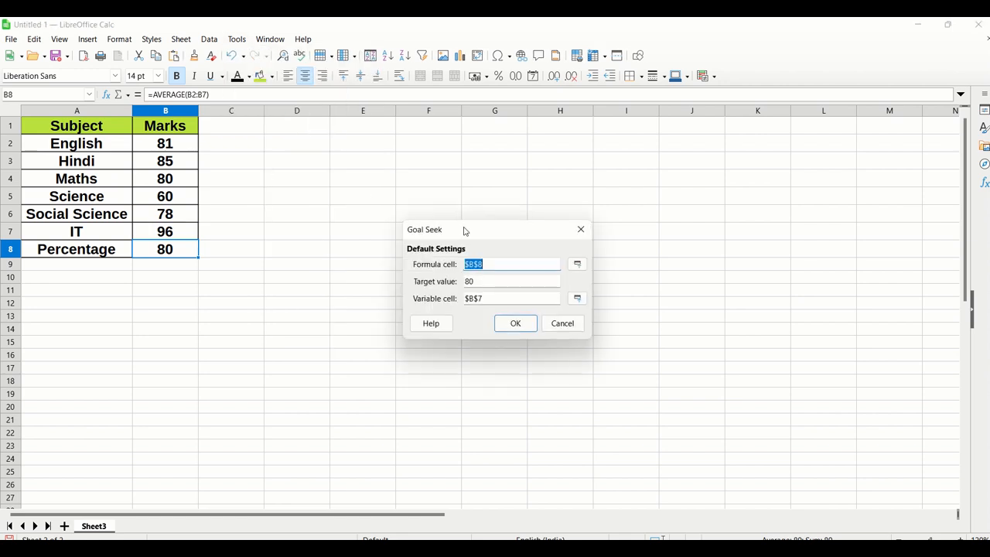
{"action": "double_click", "coordinate": [485, 281]}
{"action": "type", "text": "90"}
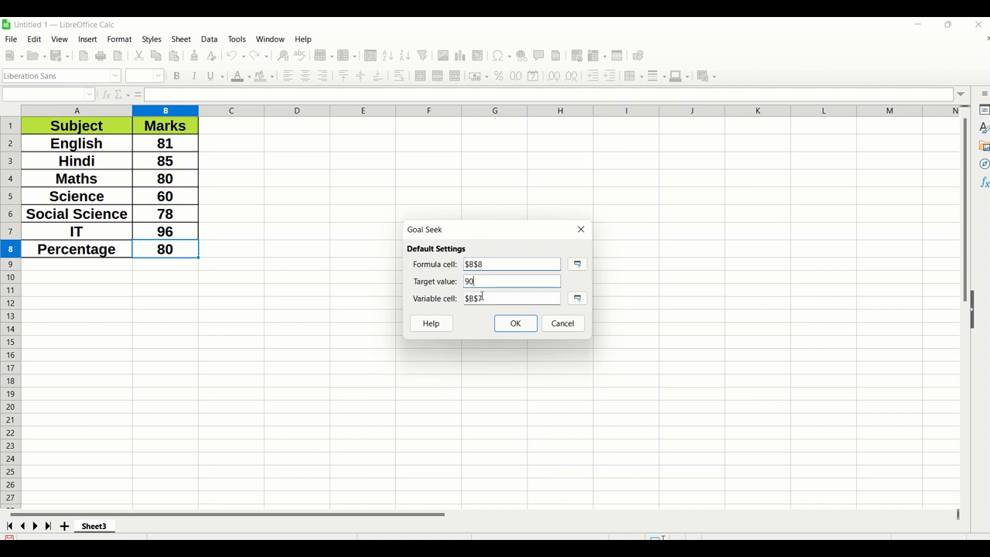
{"action": "left_click", "coordinate": [507, 329]}
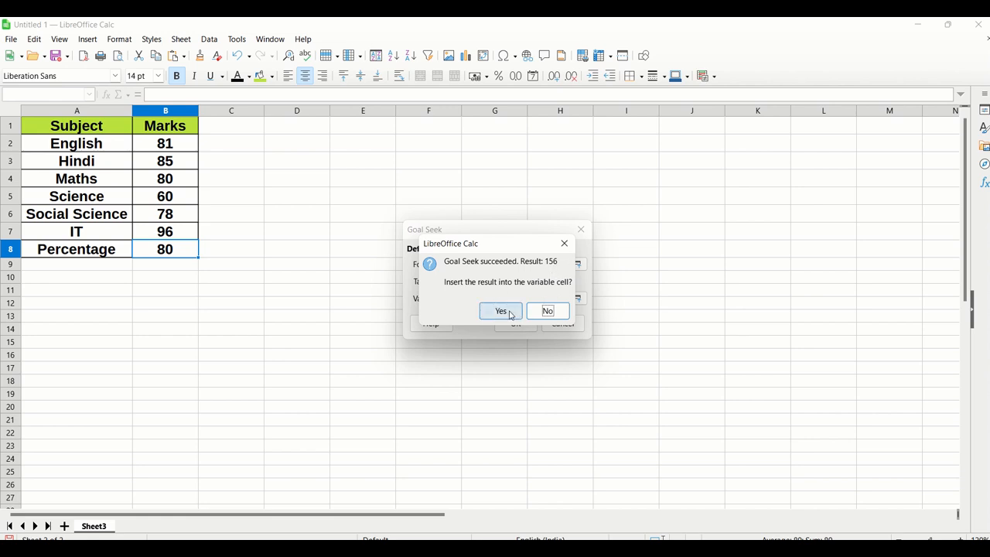
{"action": "left_click", "coordinate": [547, 311]}
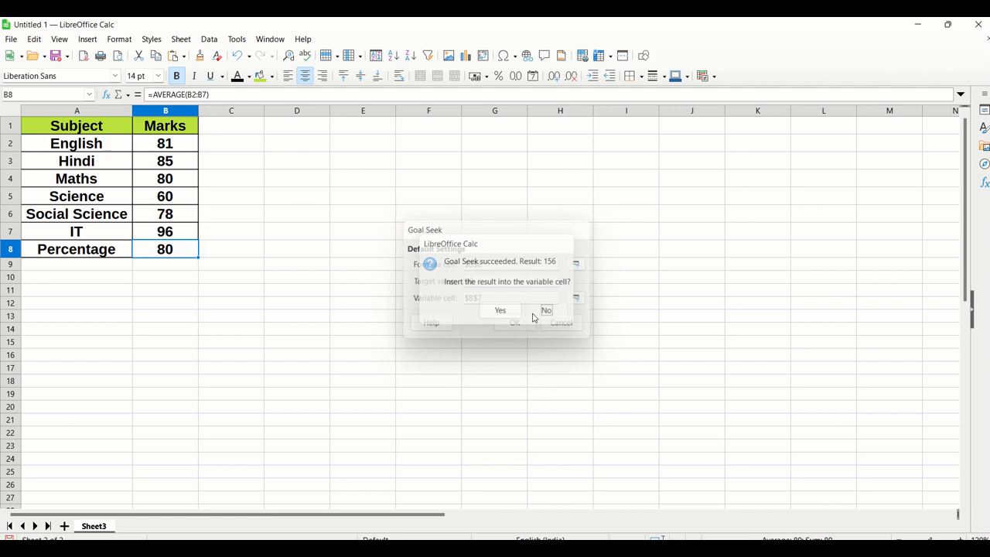